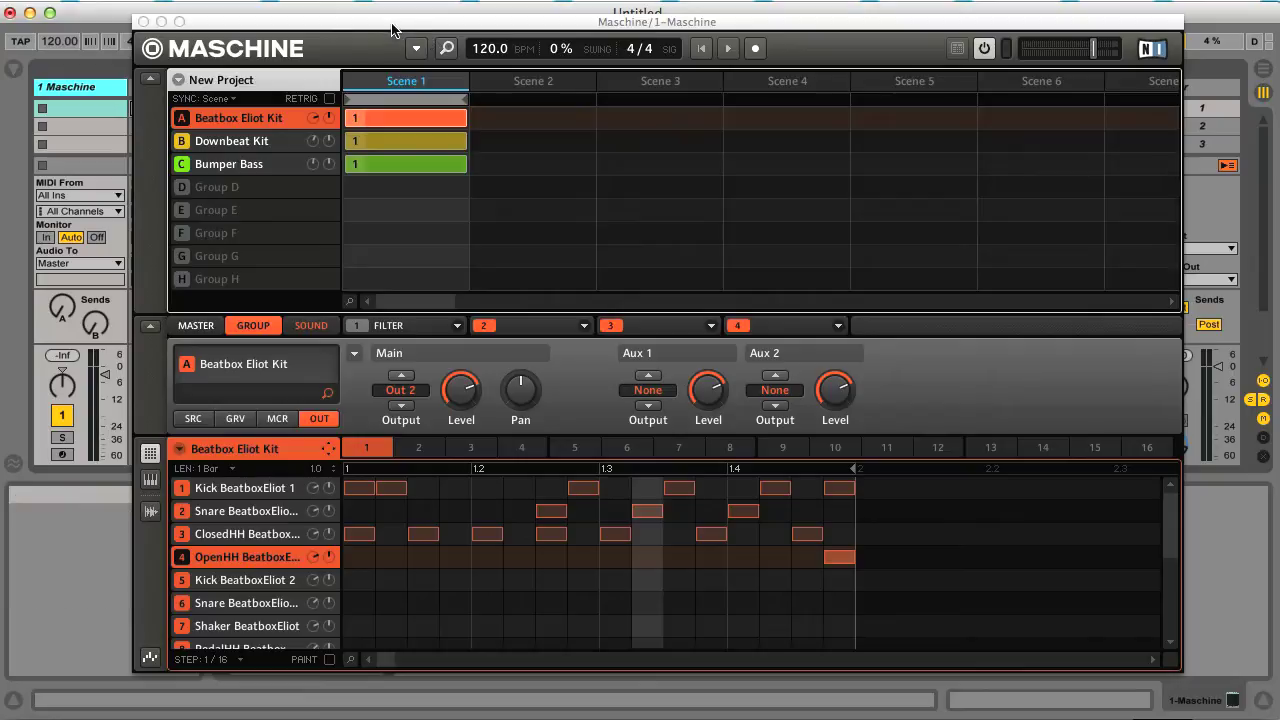
# Step: Shift the Maschine window to peek at Live's tracks, then briefly play and stop the set
pyautogui.moveTo(395, 28); pyautogui.dragTo(447, 25)
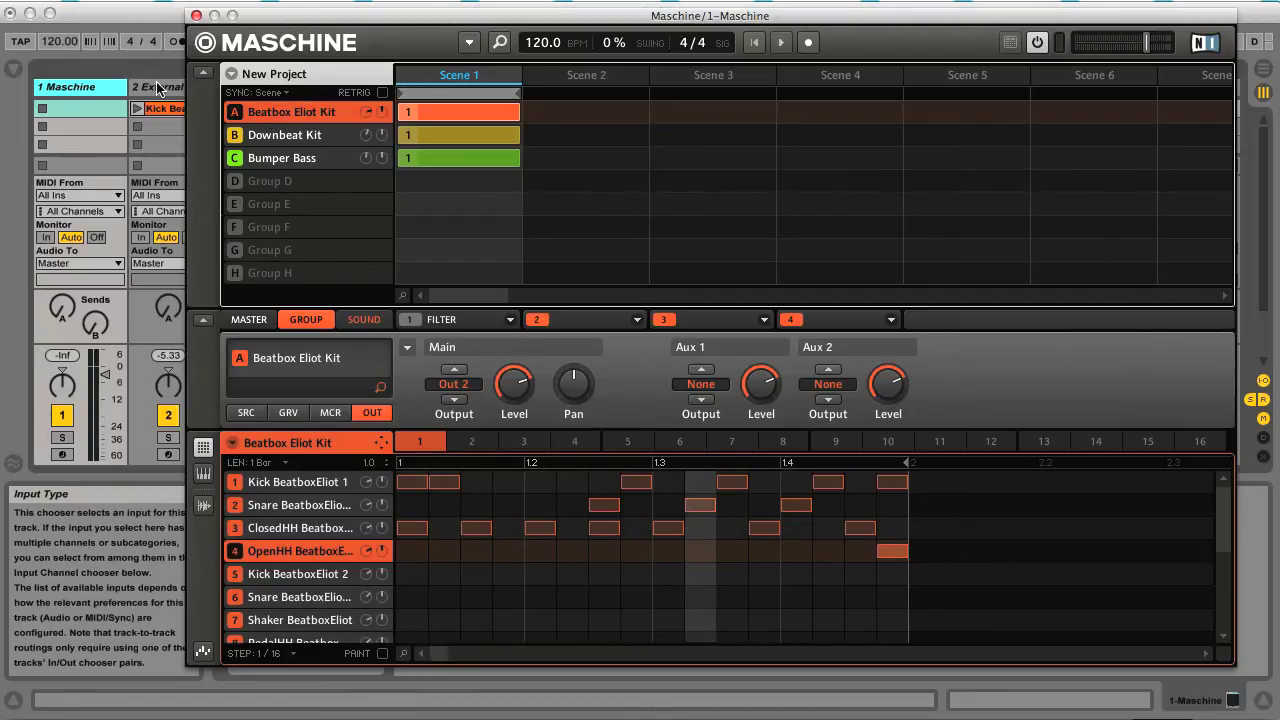
pyautogui.moveTo(363, 22); pyautogui.dragTo(323, 20)
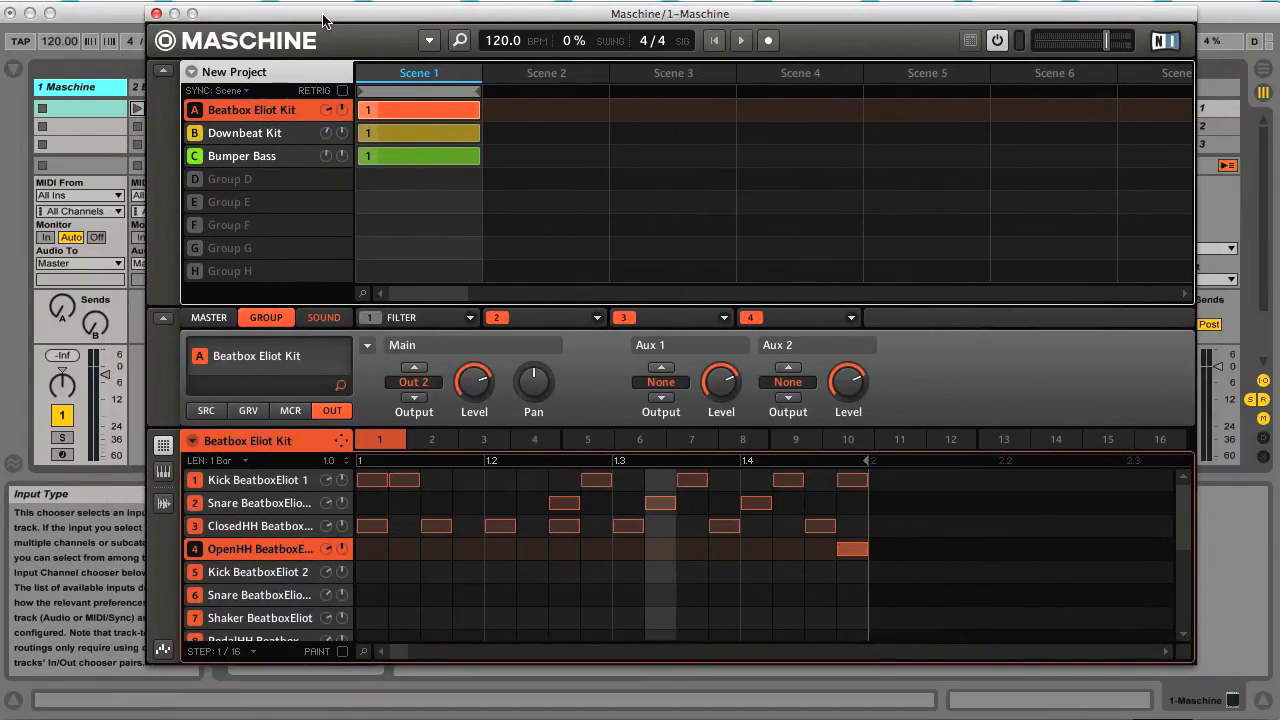
pyautogui.moveTo(323, 20); pyautogui.dragTo(316, 27)
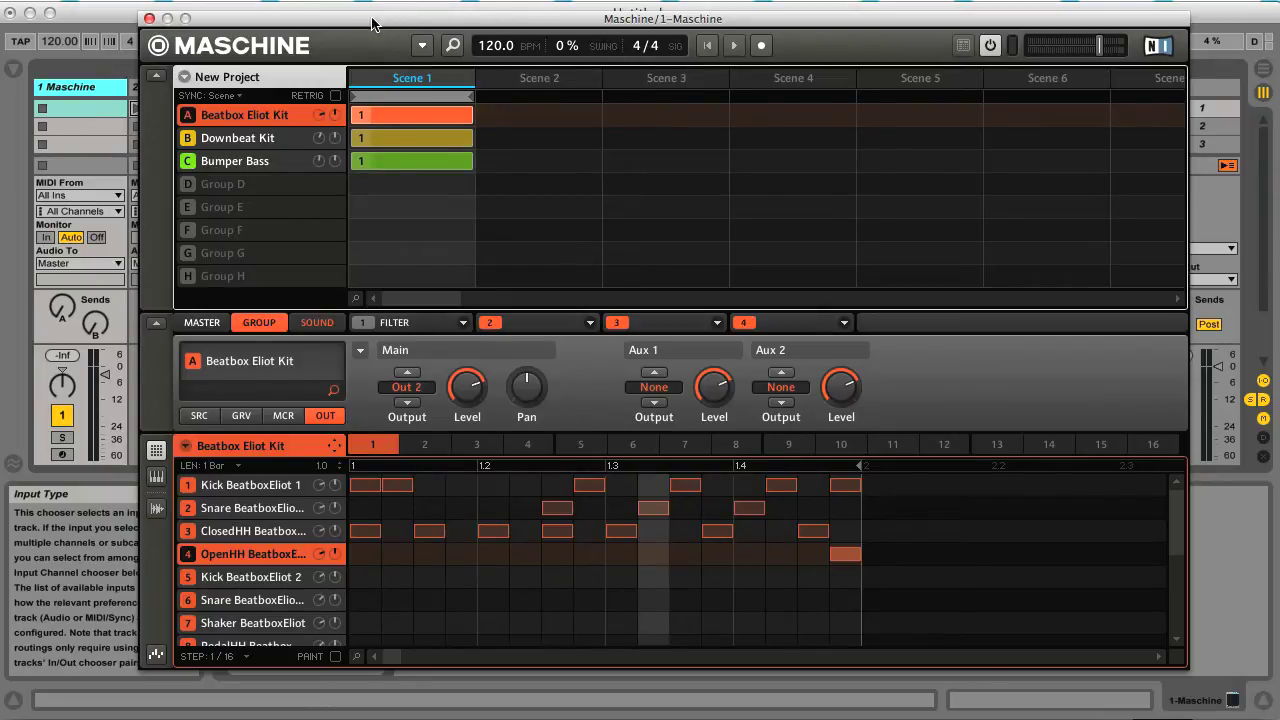
pyautogui.press('space')
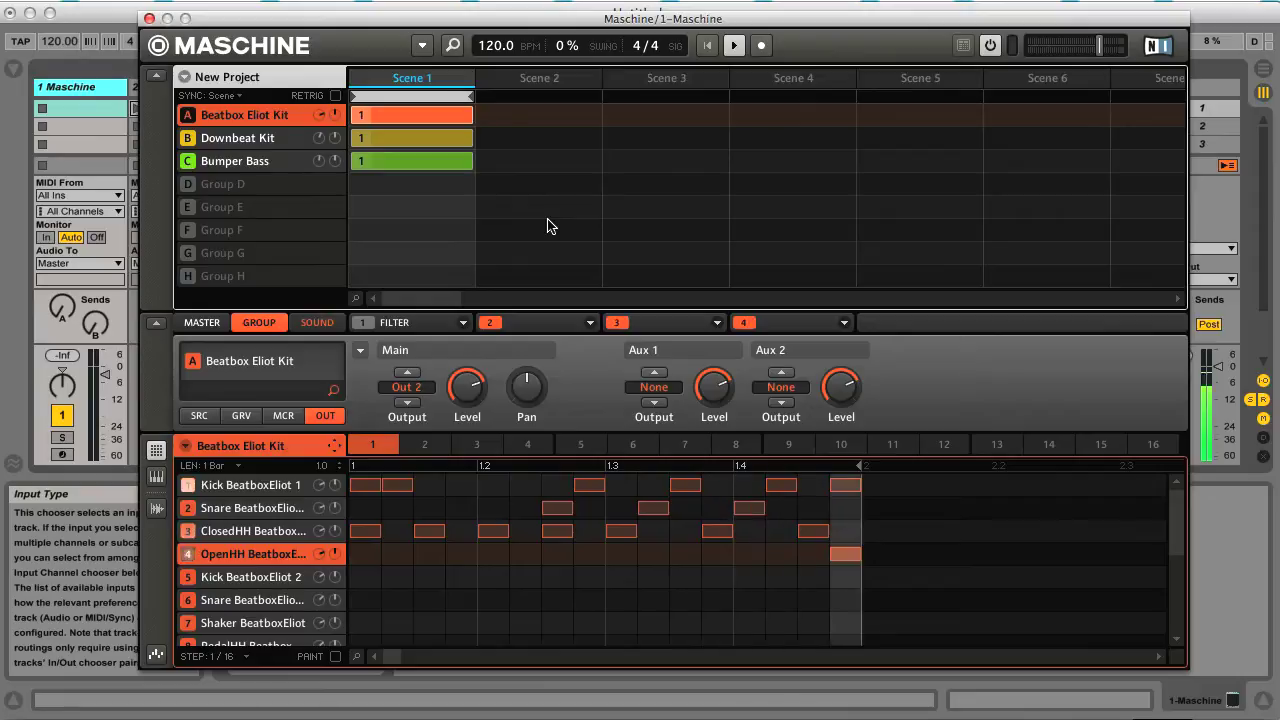
pyautogui.press('space')
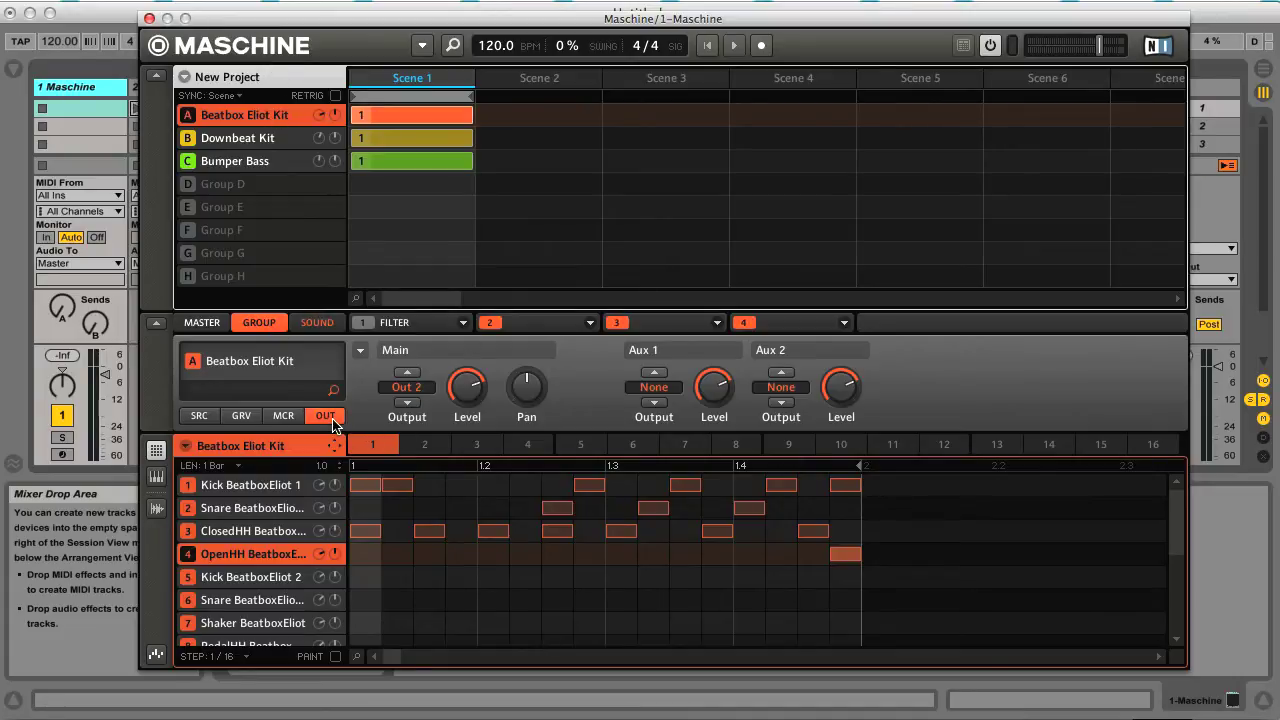
# Step: Confirm Beatbox Eliot Kit on Out 2, Downbeat Kit on Out 3, Bumper Bass on Out 4
pyautogui.click(406, 389)
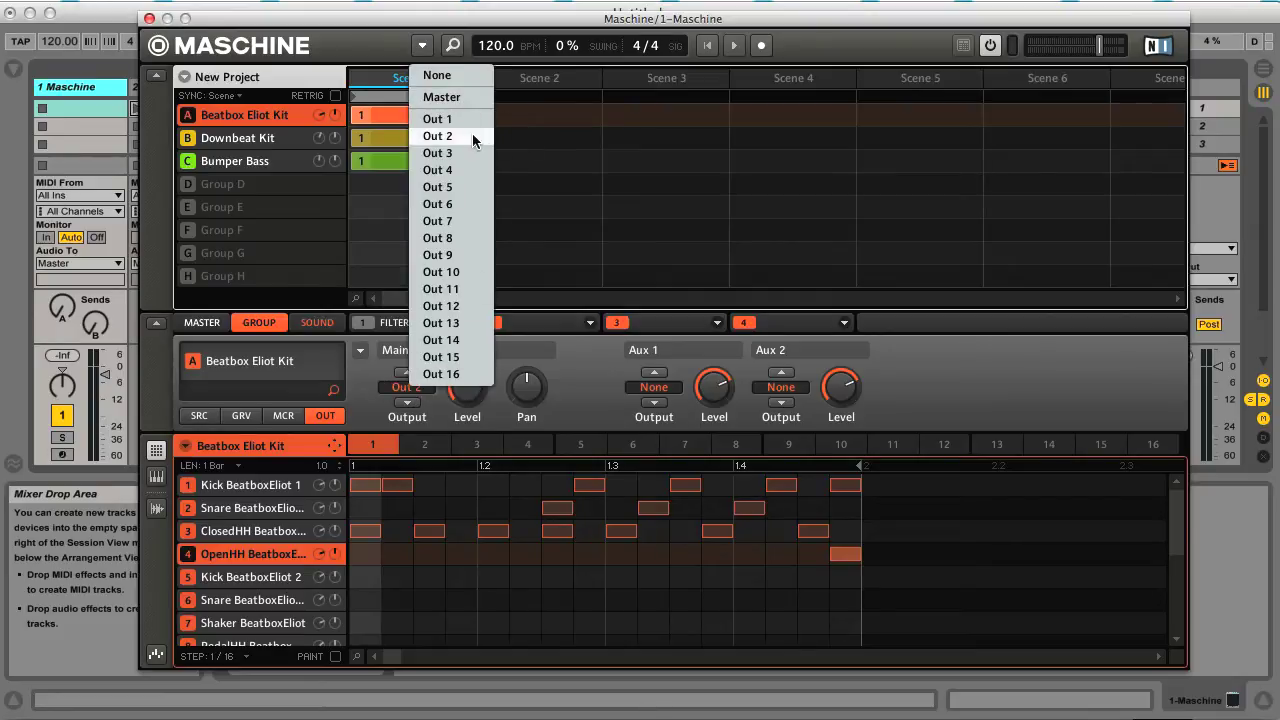
pyautogui.click(371, 385)
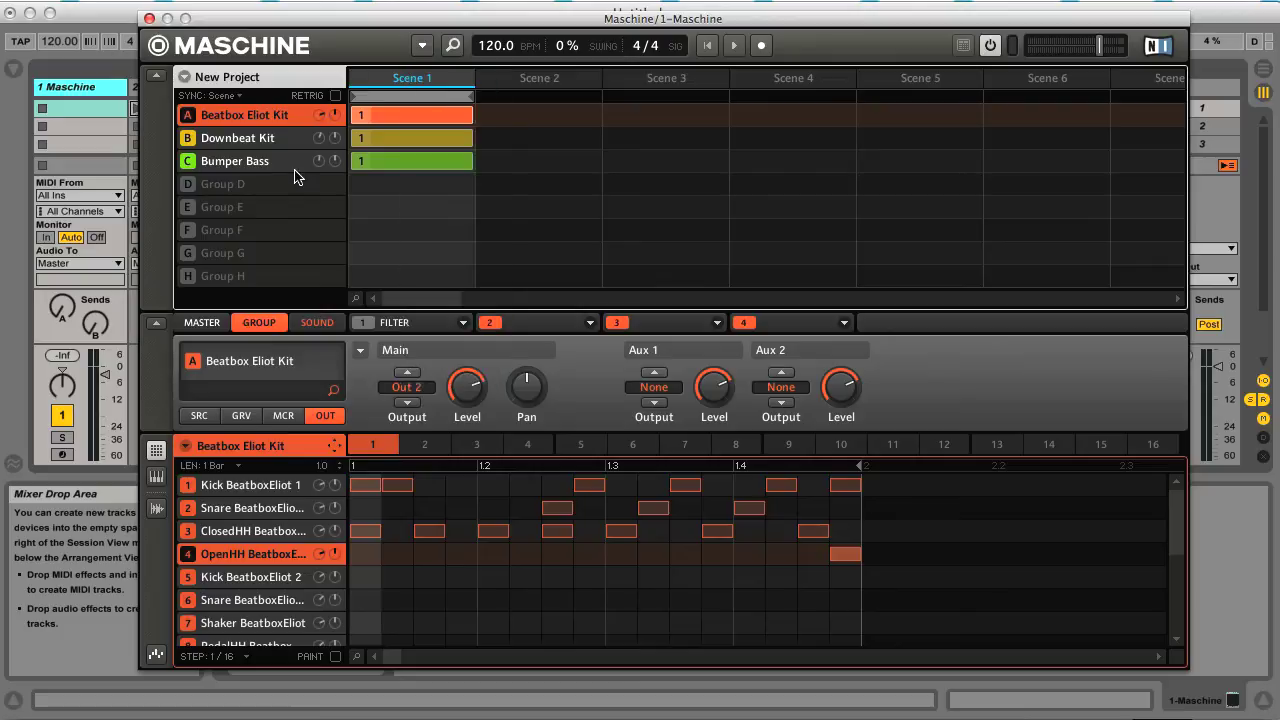
pyautogui.click(245, 141)
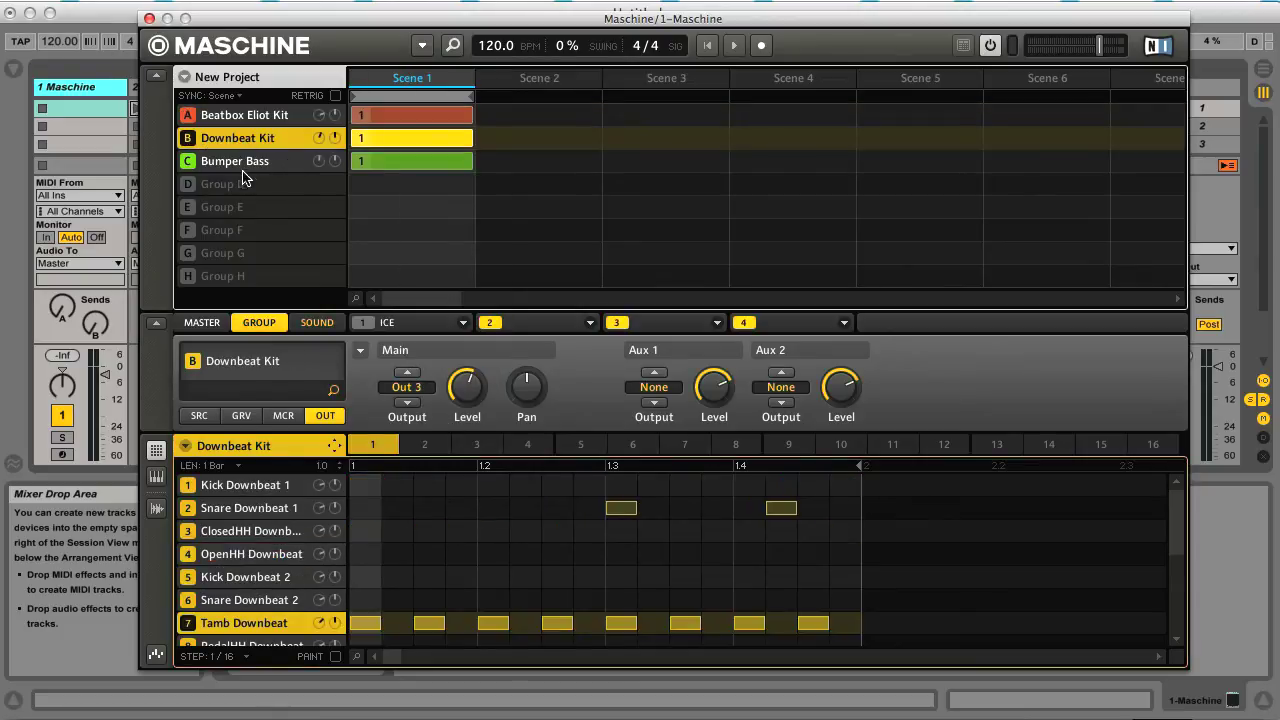
pyautogui.click(232, 167)
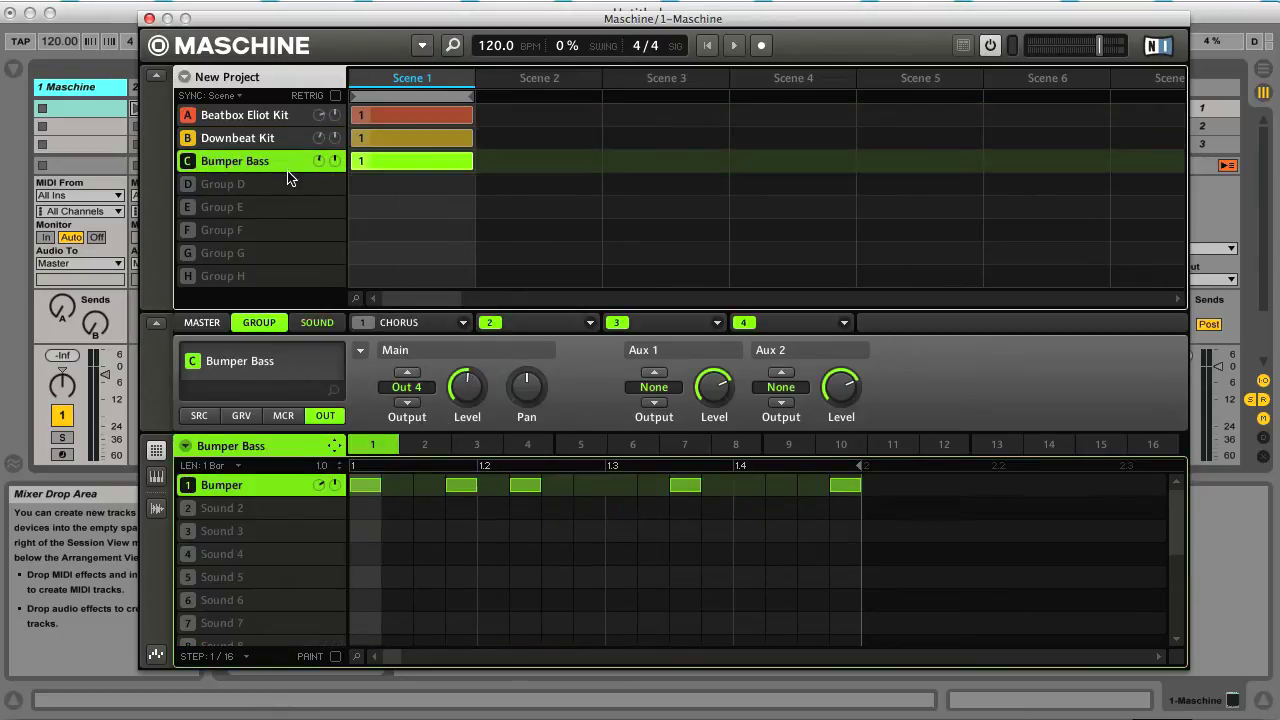
pyautogui.moveTo(243, 24); pyautogui.dragTo(599, 25)
# Step: Play the set, solo then unsolo track 2, and add an empty Group D in Maschine
pyautogui.click(770, 210)
pyautogui.press('space')
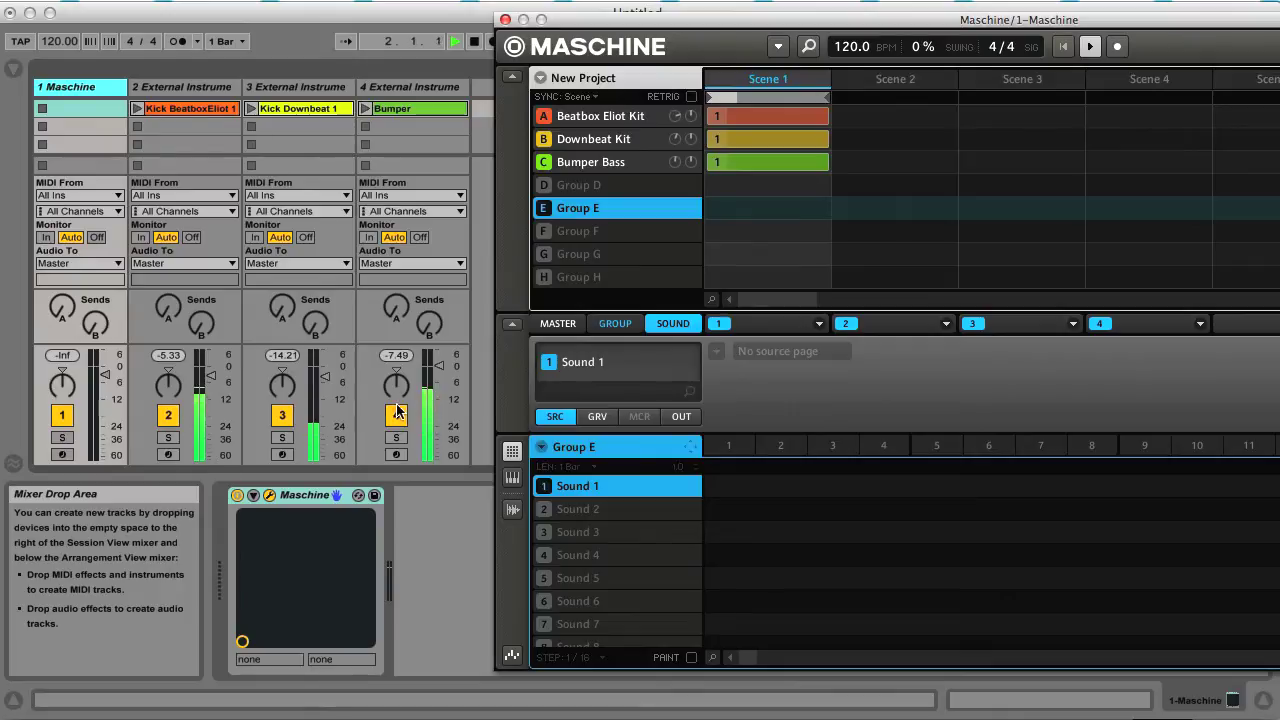
pyautogui.click(169, 439)
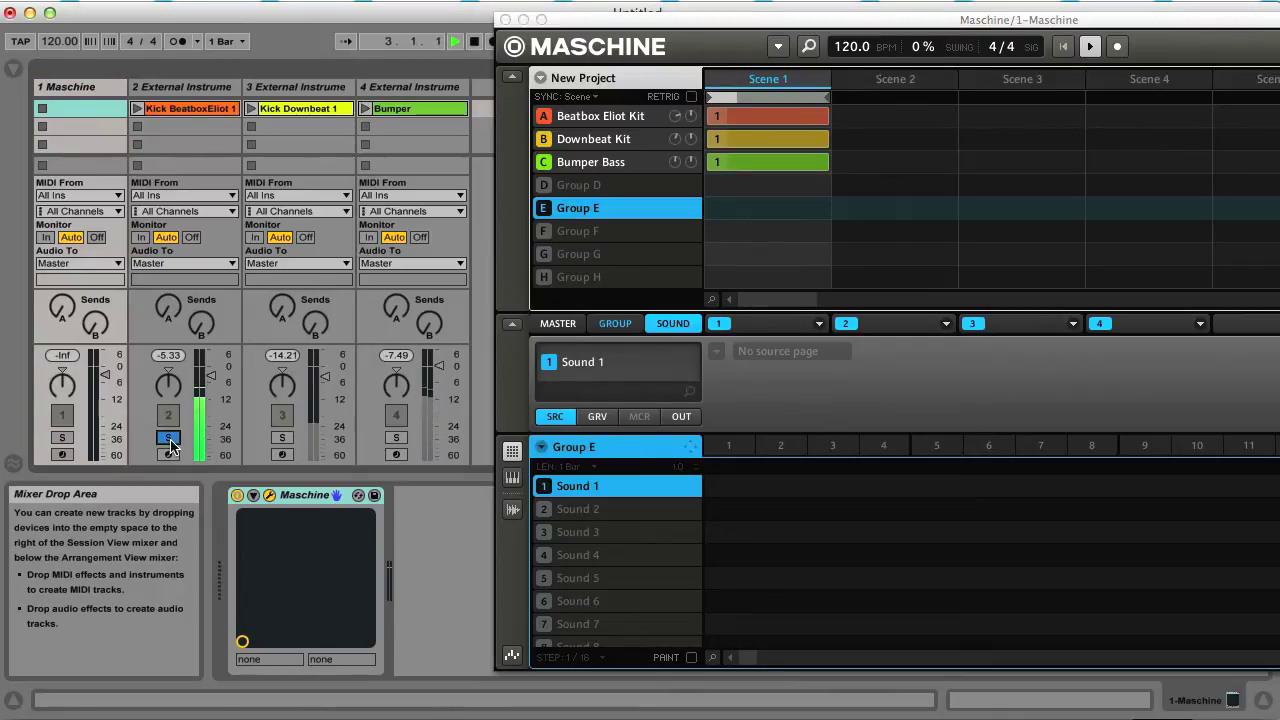
pyautogui.click(169, 439)
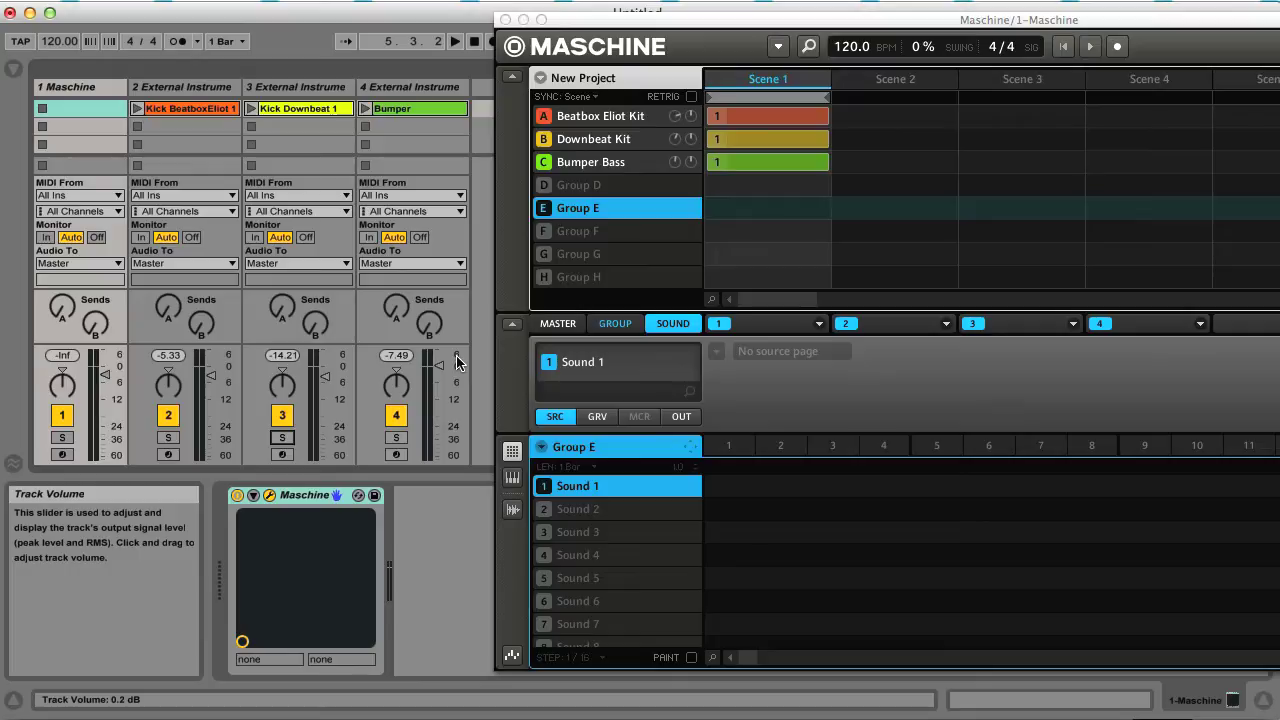
pyautogui.click(596, 190)
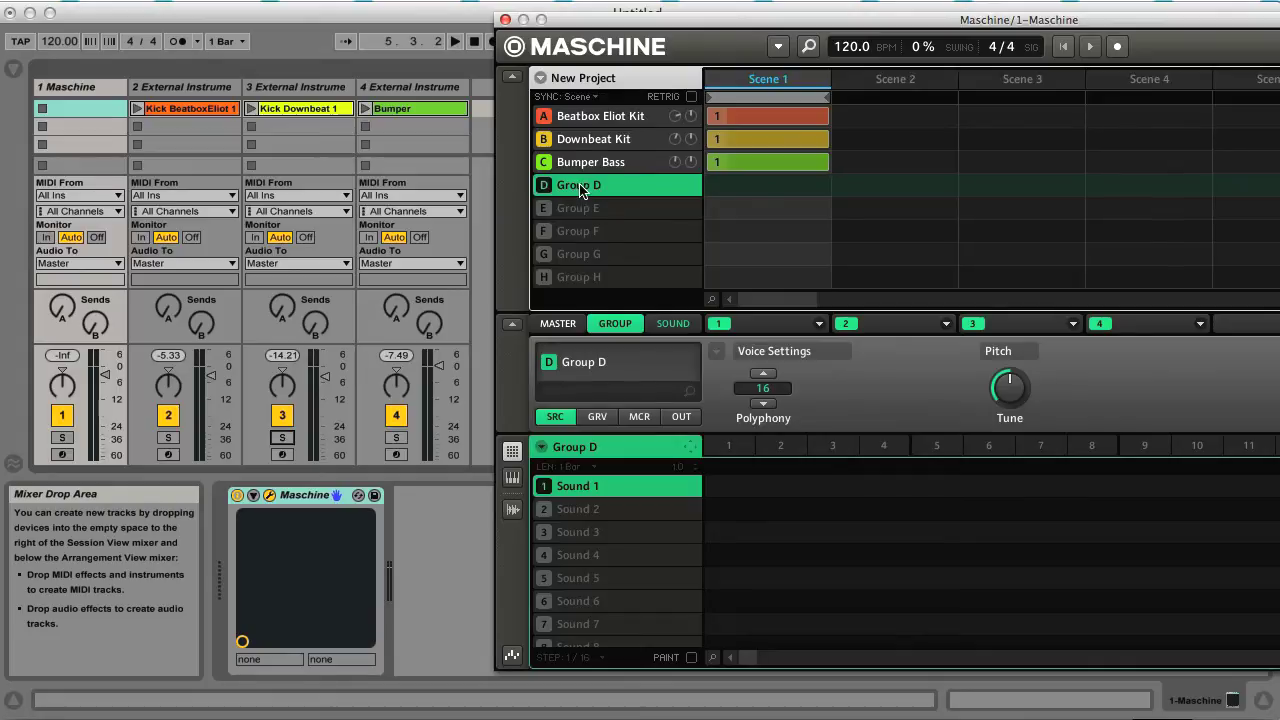
# Step: Load the Apparat Kit from the Kits group presets into Group D
pyautogui.click(809, 47)
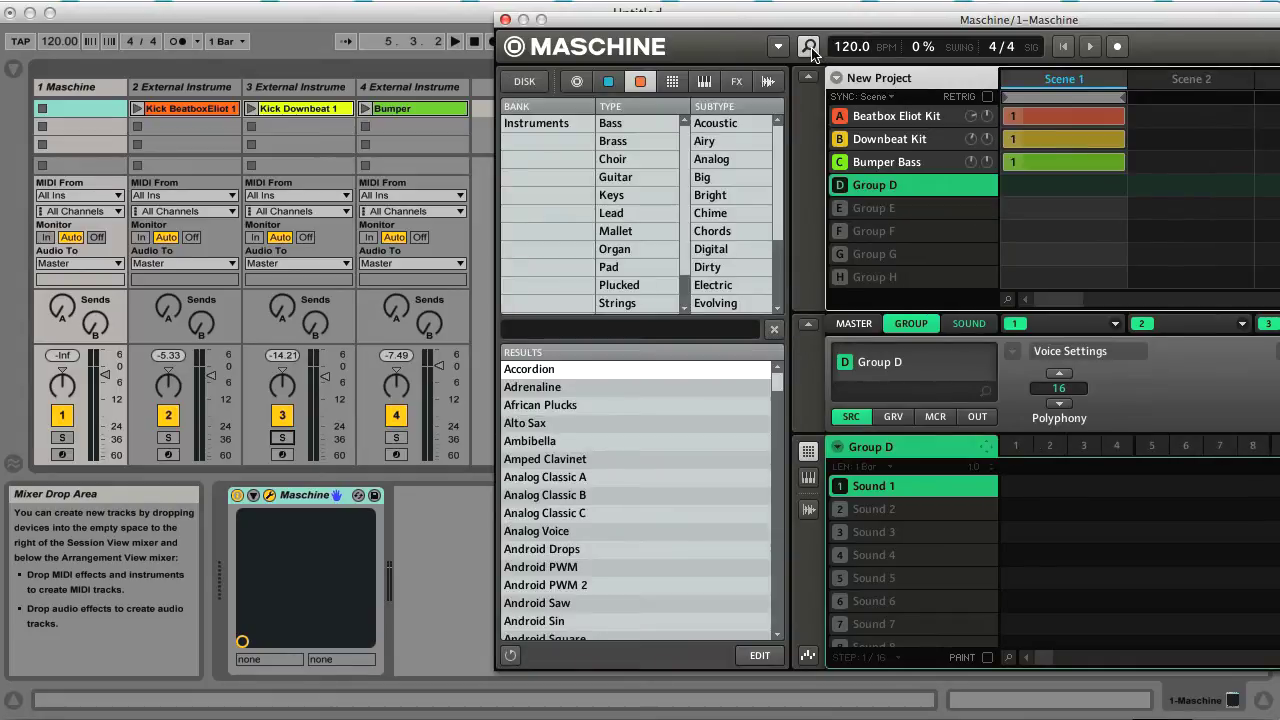
pyautogui.click(608, 82)
pyautogui.click(571, 122)
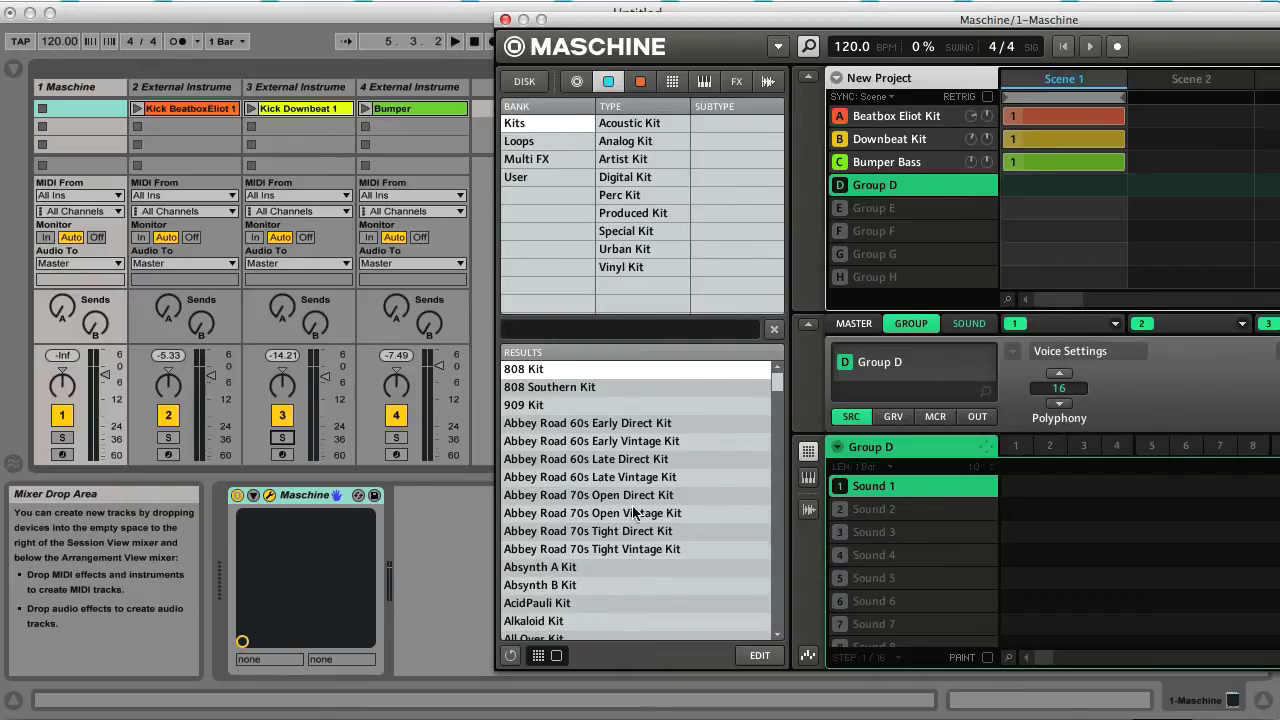
pyautogui.scroll(-5, 594, 512)
pyautogui.scroll(-4, 594, 510)
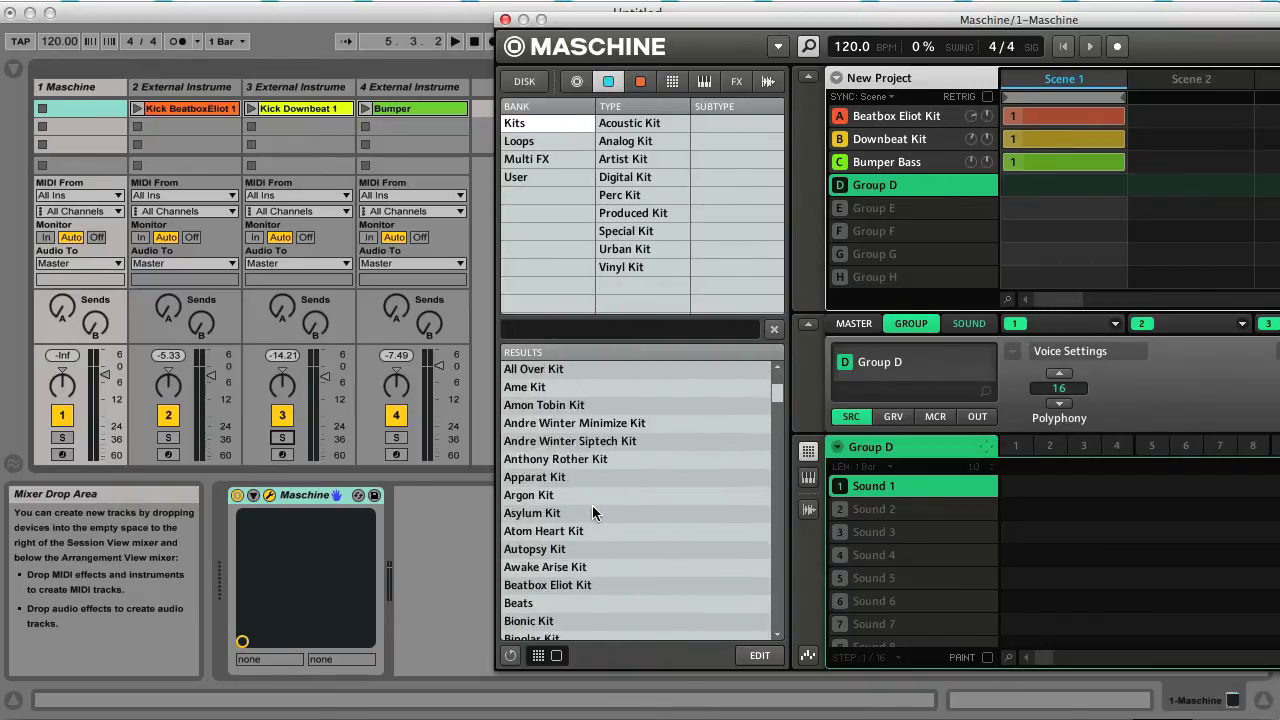
pyautogui.doubleClick(545, 441)
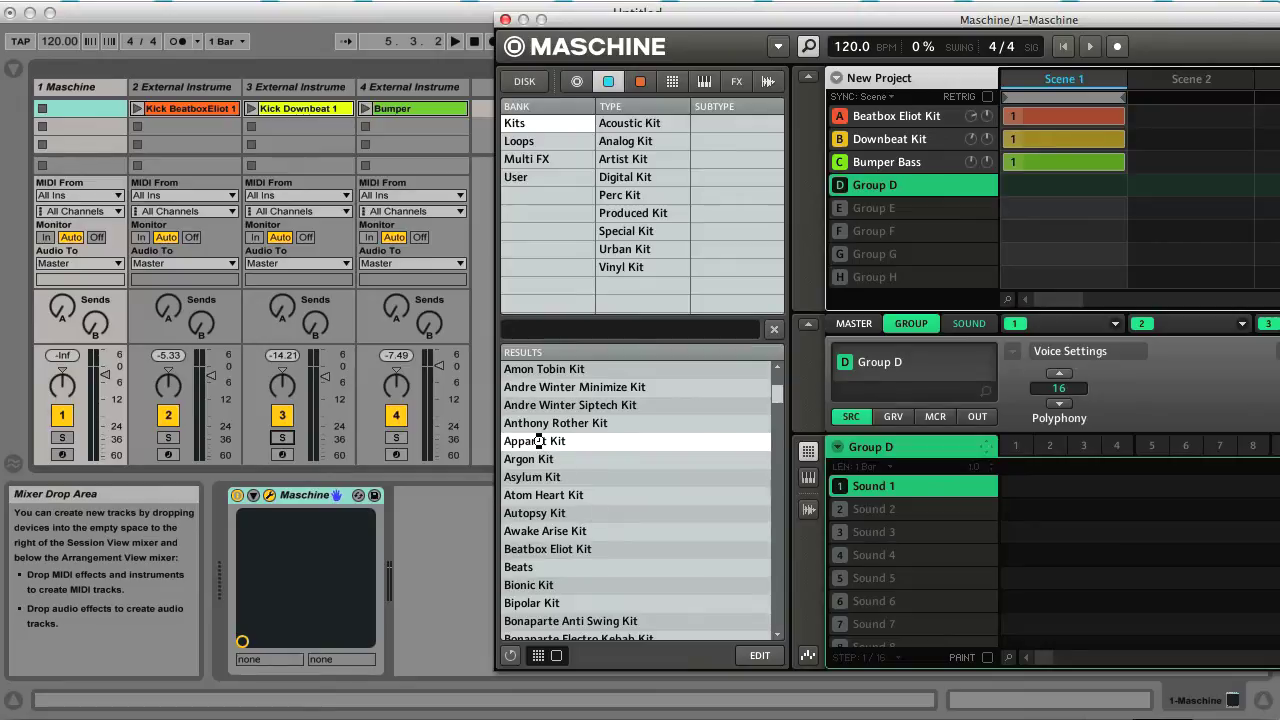
pyautogui.moveTo(1110, 20); pyautogui.dragTo(686, 20)
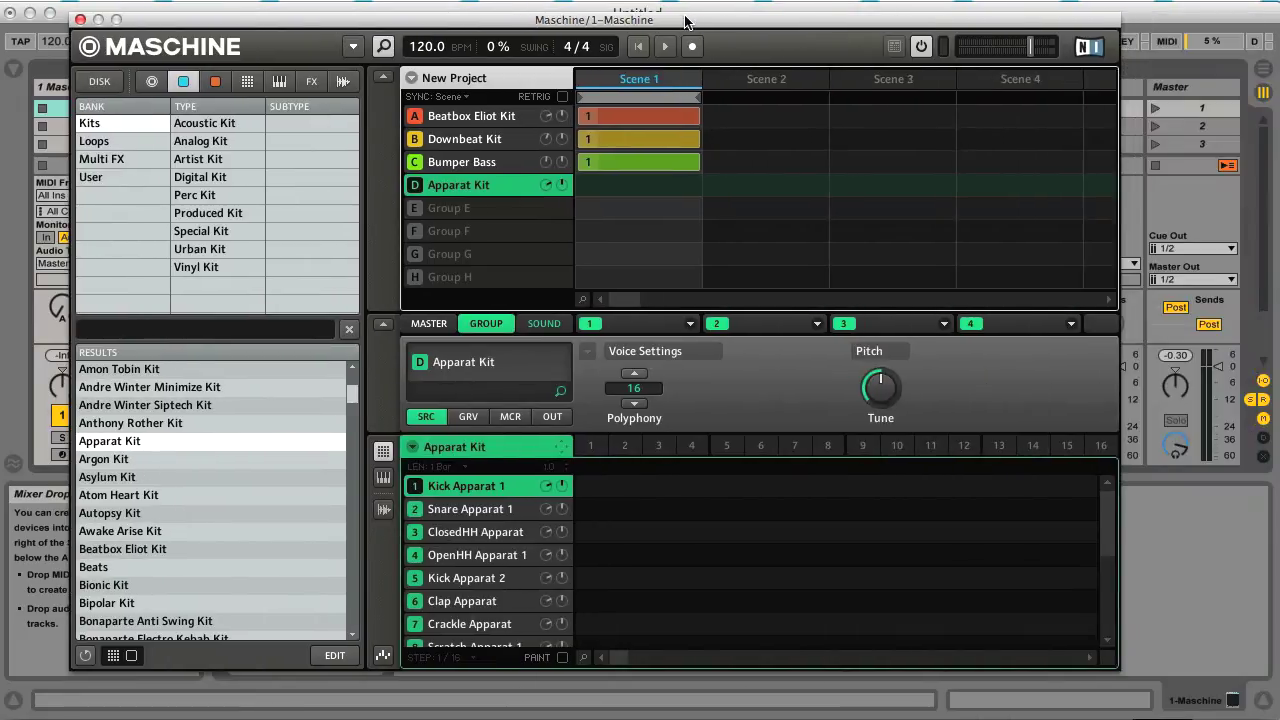
# Step: Create pattern 1 in Scene 1 with kicks on steps 1, 9, 11 and snares on 5 and 13
pyautogui.click(383, 46)
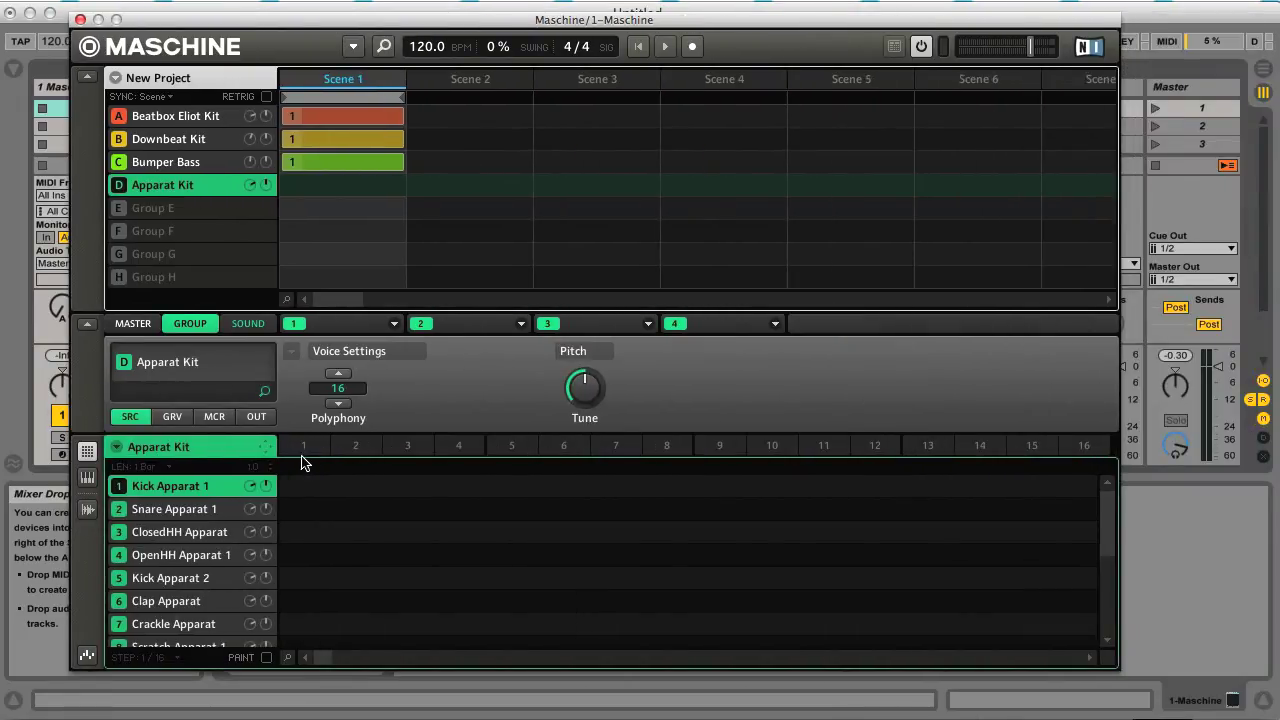
pyautogui.click(310, 451)
pyautogui.click(298, 487)
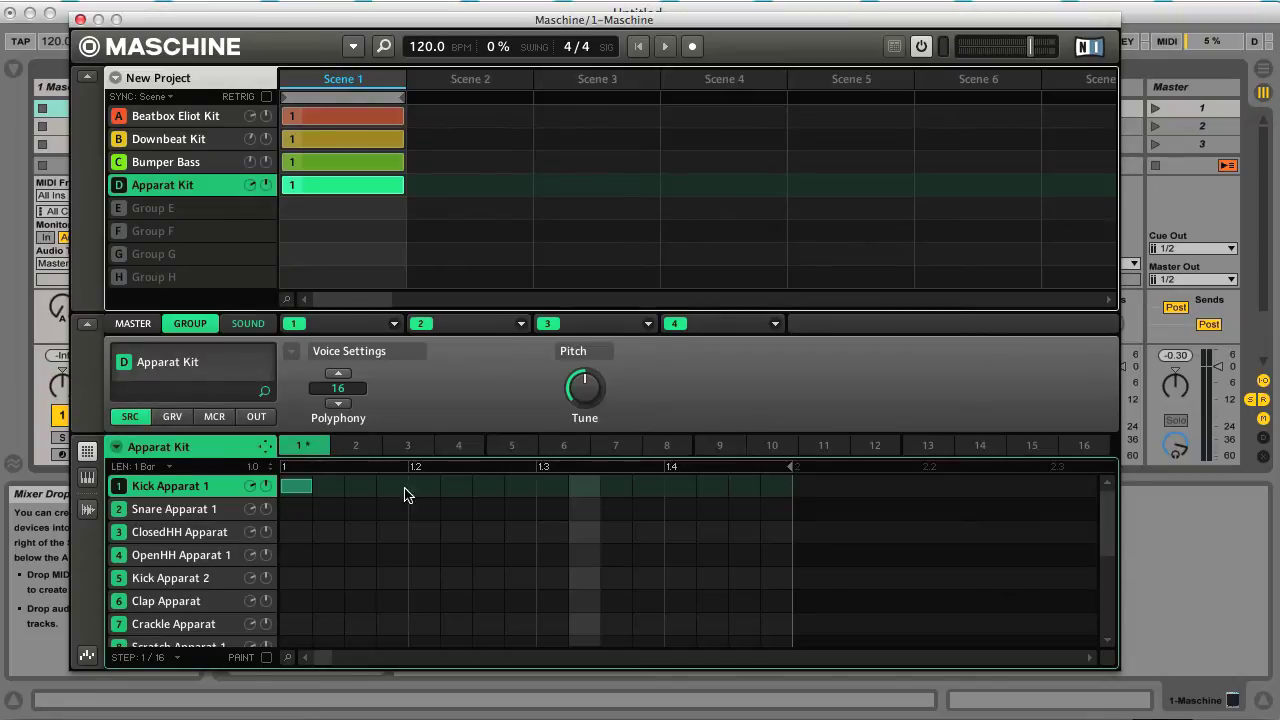
pyautogui.click(557, 489)
pyautogui.click(615, 488)
pyautogui.press('space')
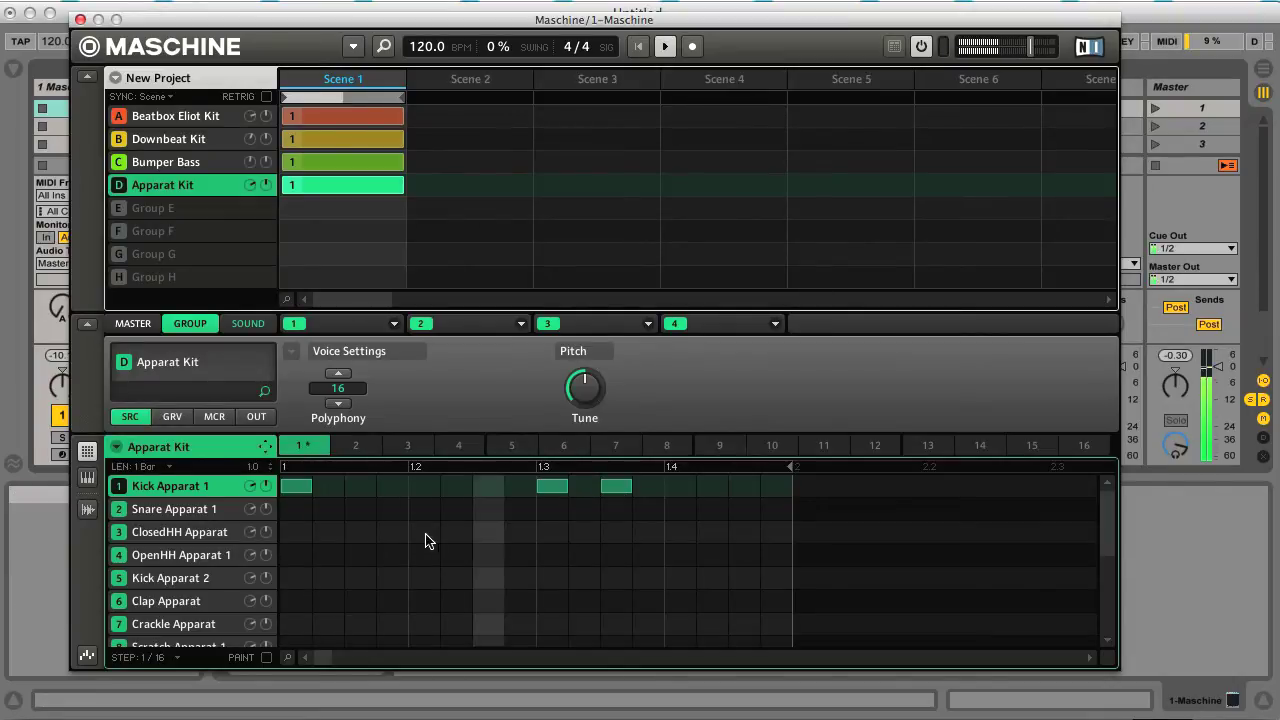
pyautogui.click(455, 510)
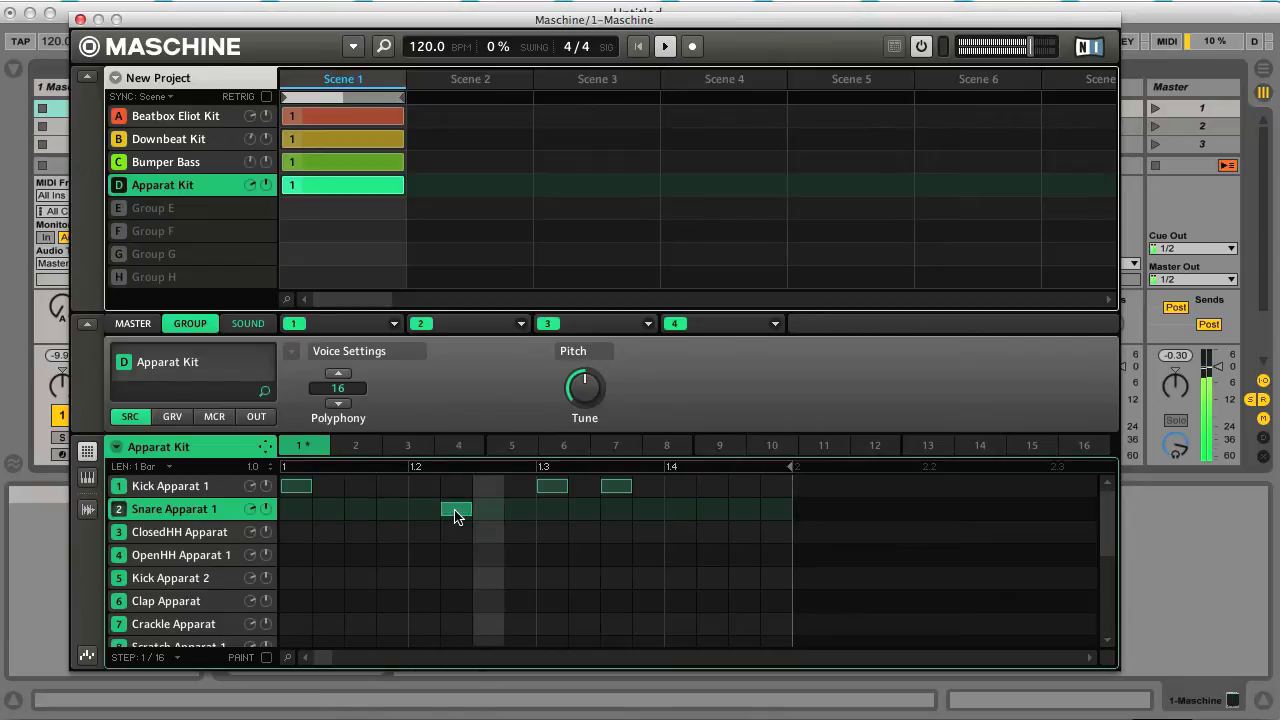
pyautogui.moveTo(455, 512); pyautogui.dragTo(437, 515)
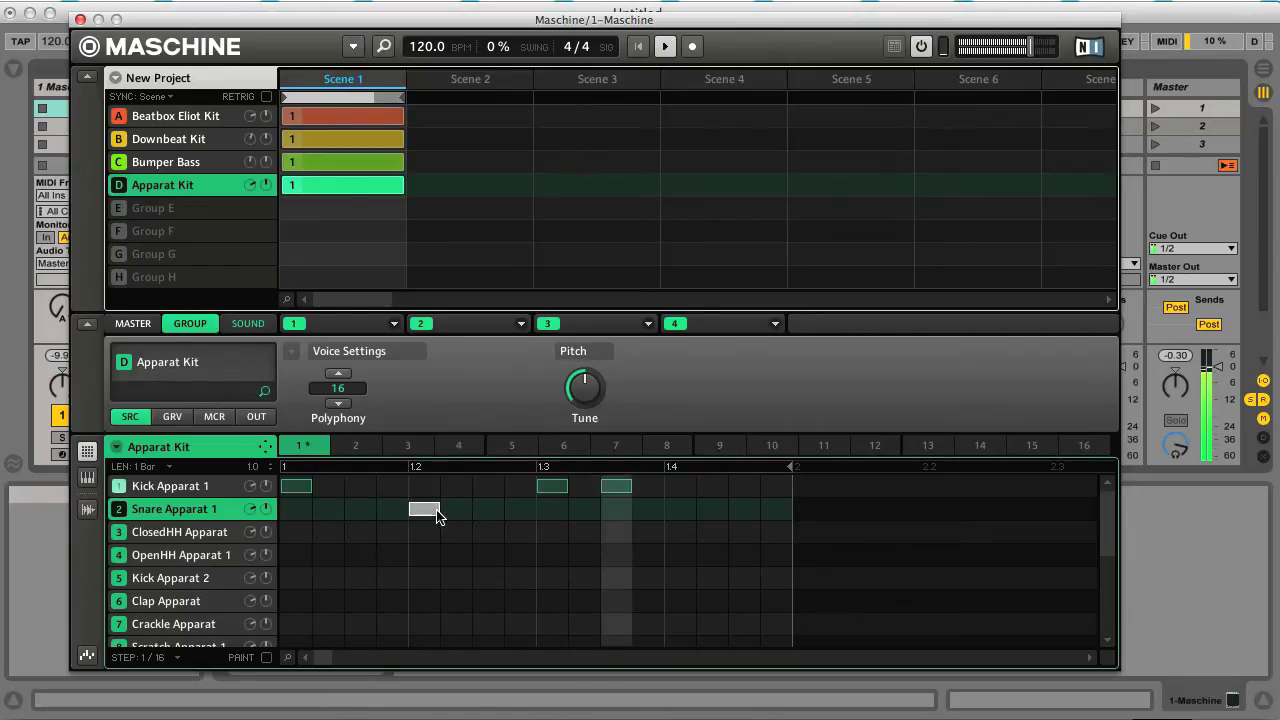
pyautogui.click(680, 510)
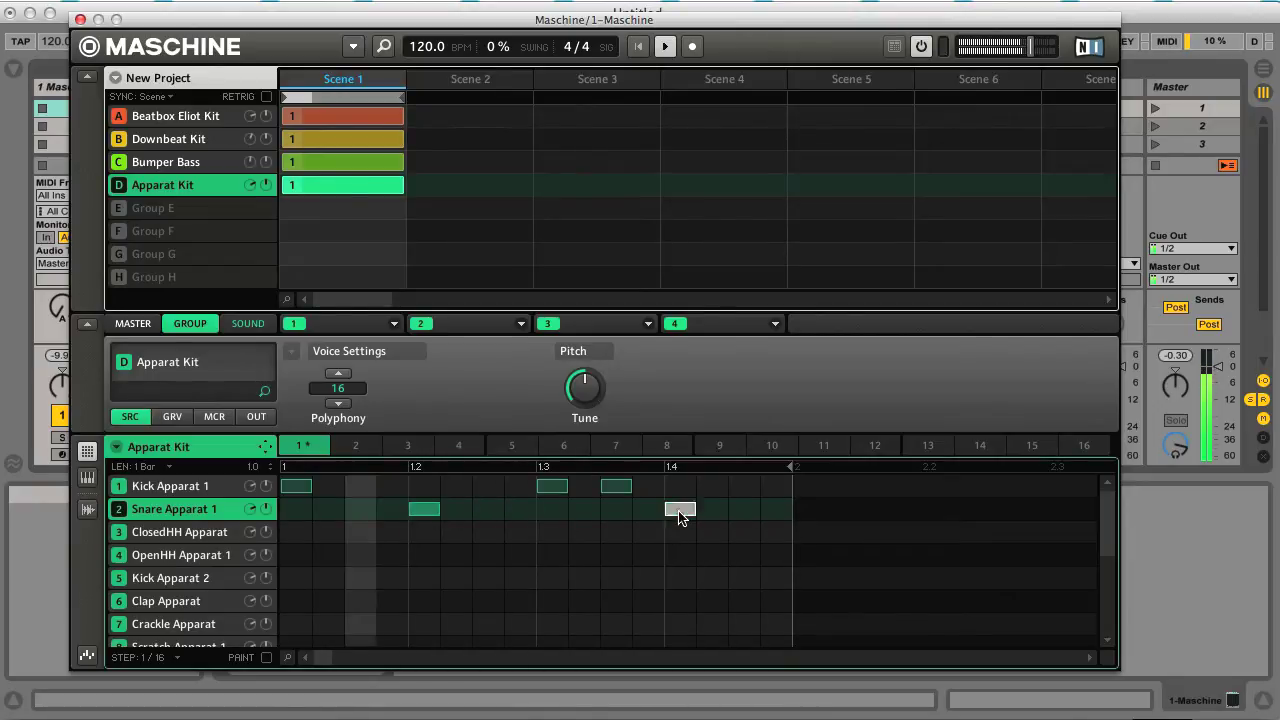
# Step: Add closed hi-hat notes on steps 1, 3, 5, 7, 9, 11, 13 and 15
pyautogui.click(292, 532)
pyautogui.click(356, 533)
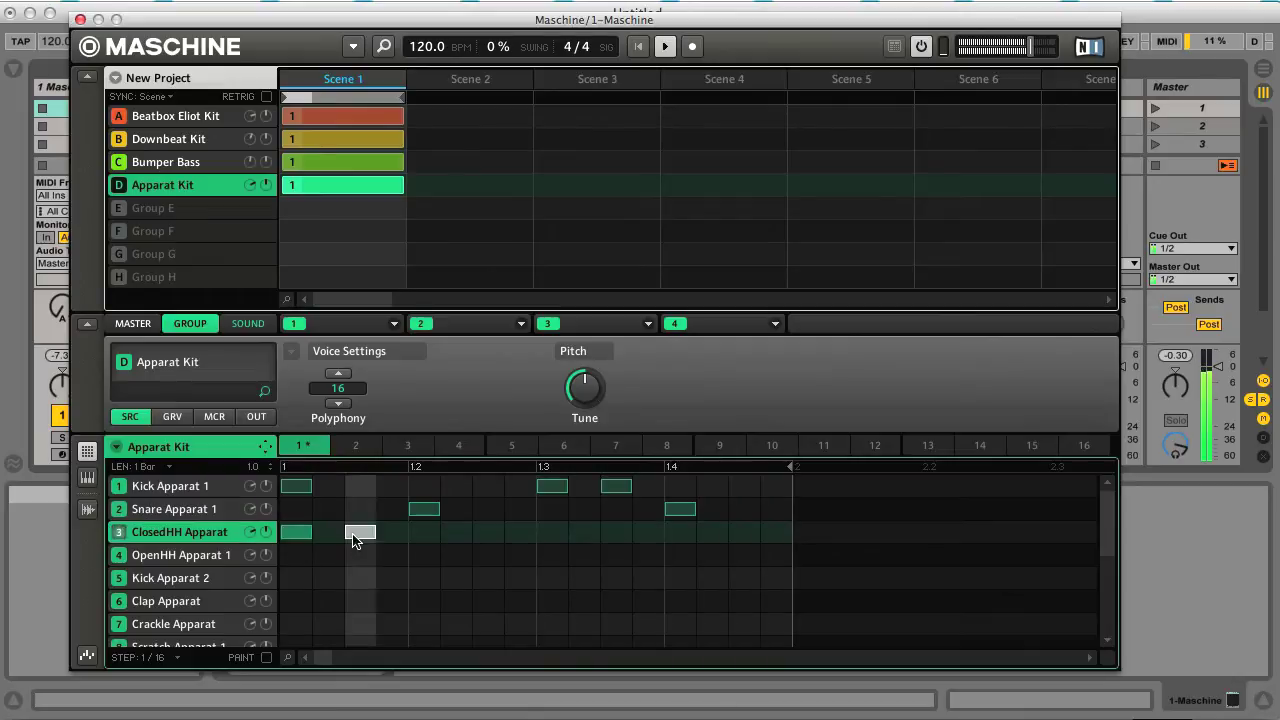
pyautogui.click(424, 538)
pyautogui.click(488, 538)
pyautogui.click(552, 538)
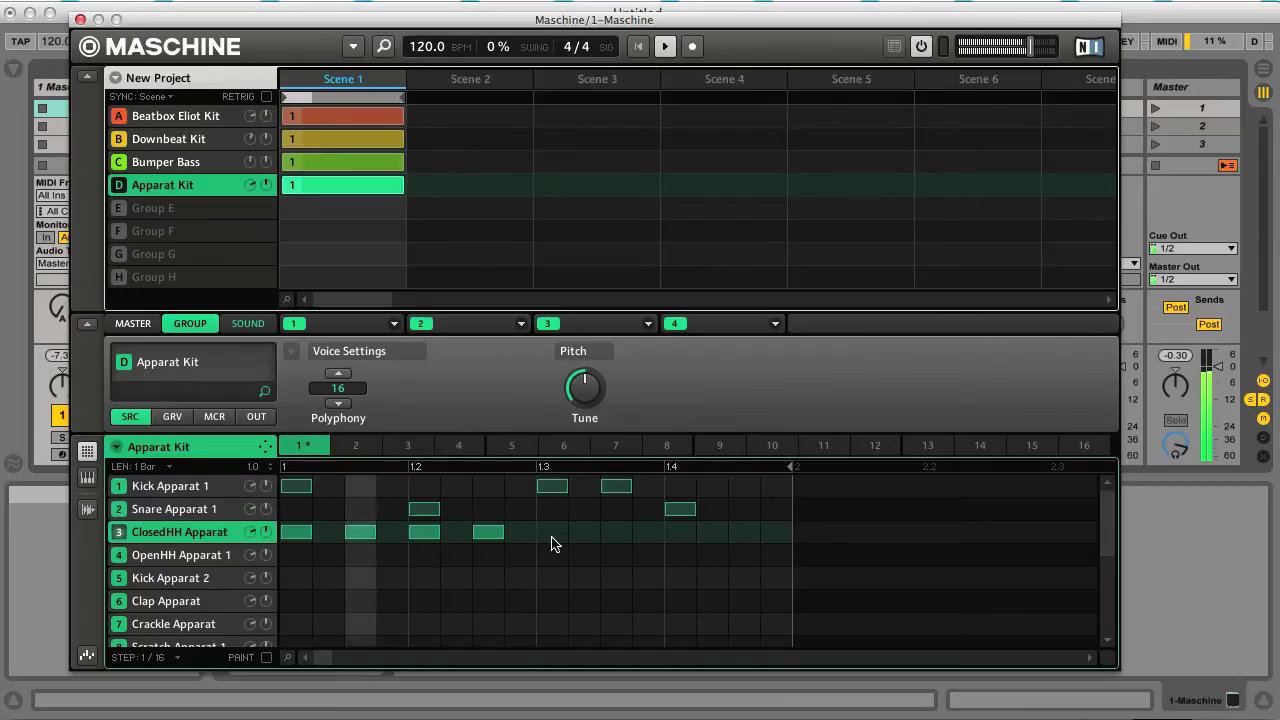
pyautogui.click(617, 540)
pyautogui.click(677, 540)
pyautogui.click(746, 540)
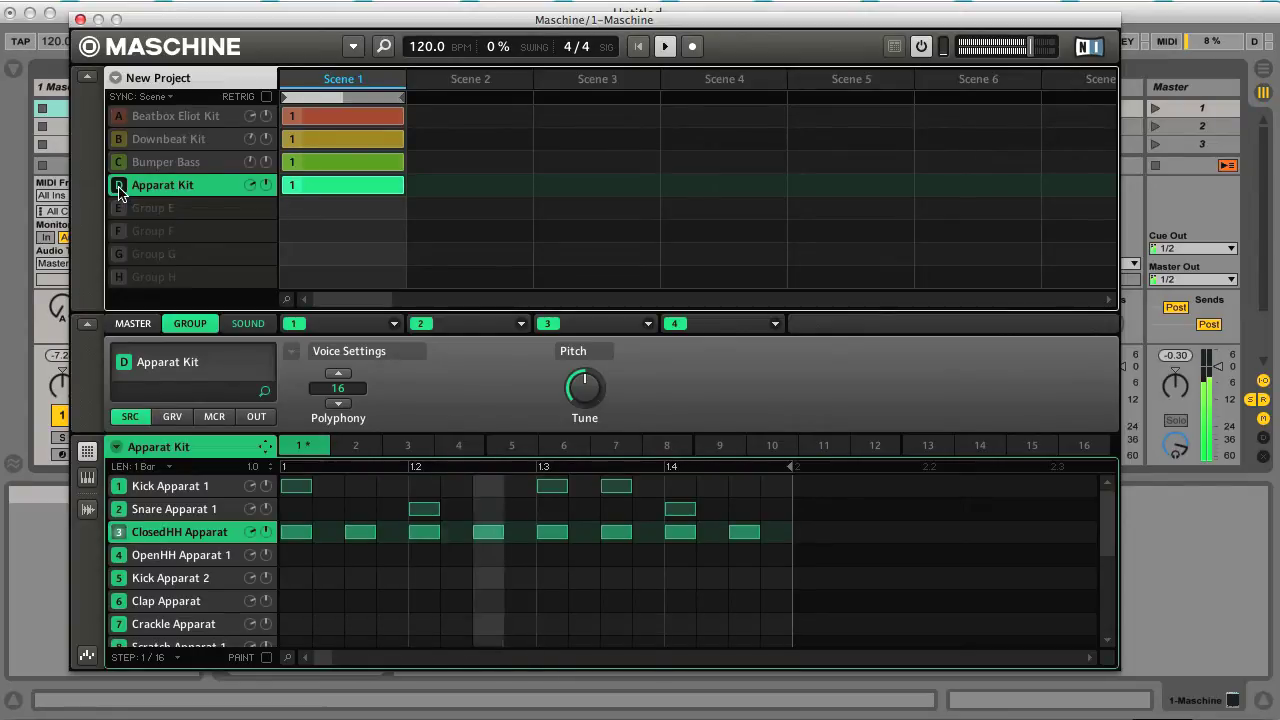
pyautogui.moveTo(248, 30); pyautogui.dragTo(432, 160)
# Step: Maximize Maschine and set the Apparat Kit group's Main Output from Master to Out 5
pyautogui.doubleClick(432, 160)
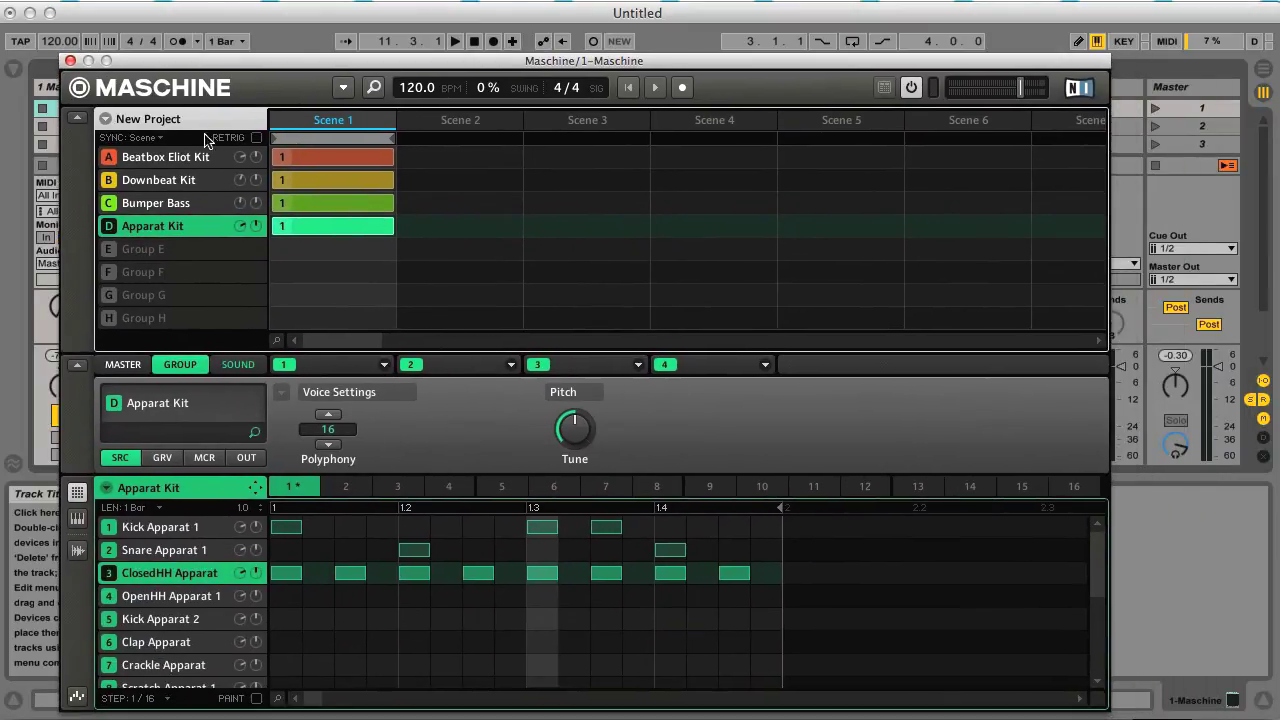
pyautogui.click(248, 459)
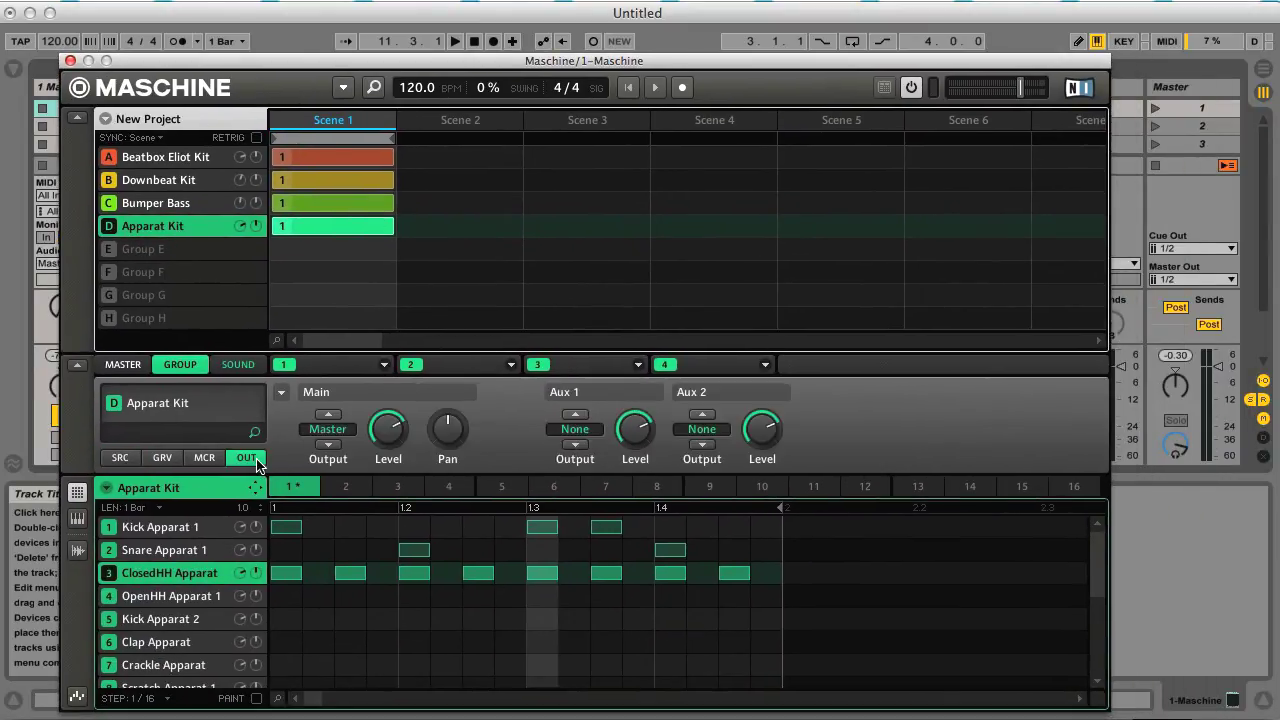
pyautogui.click(328, 429)
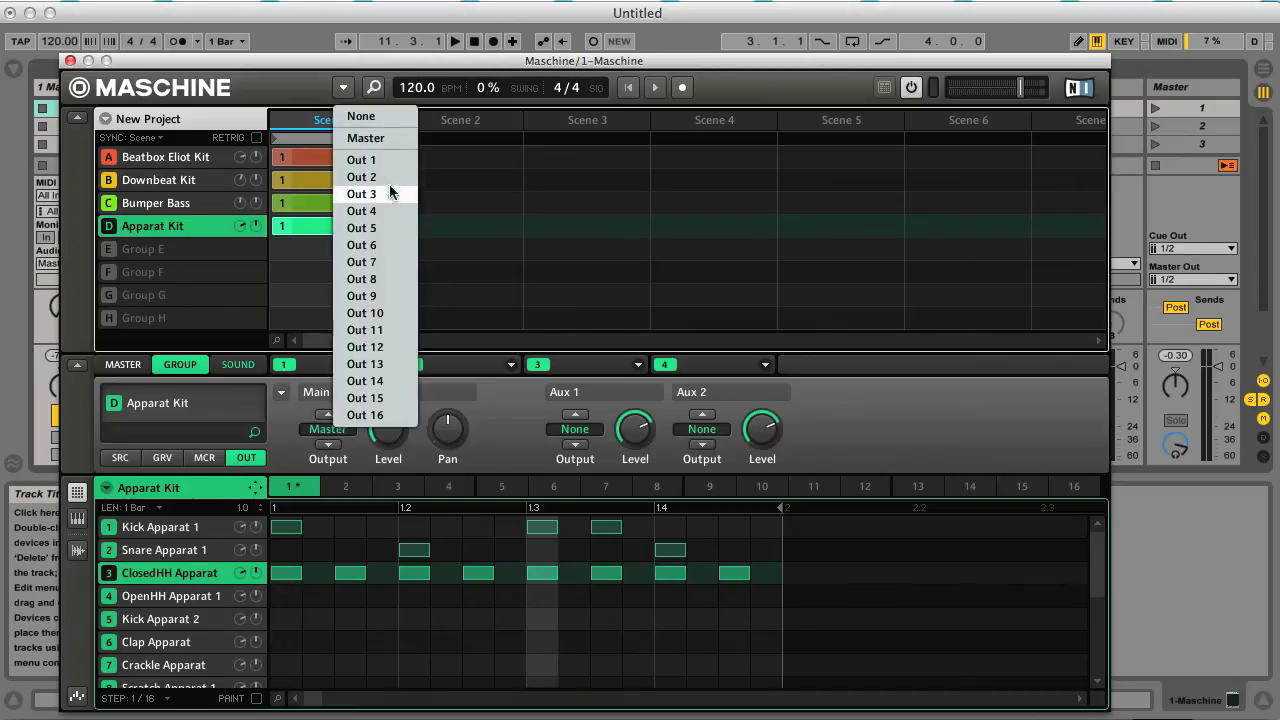
pyautogui.click(373, 228)
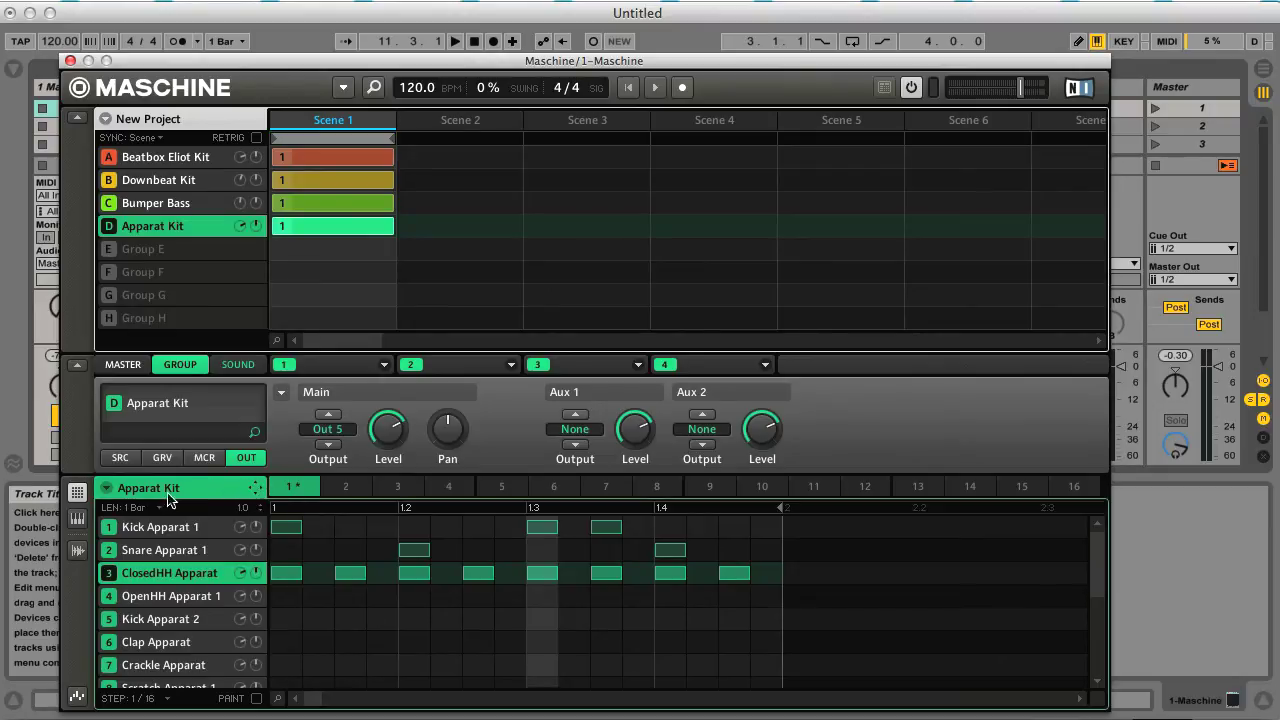
pyautogui.click(108, 489)
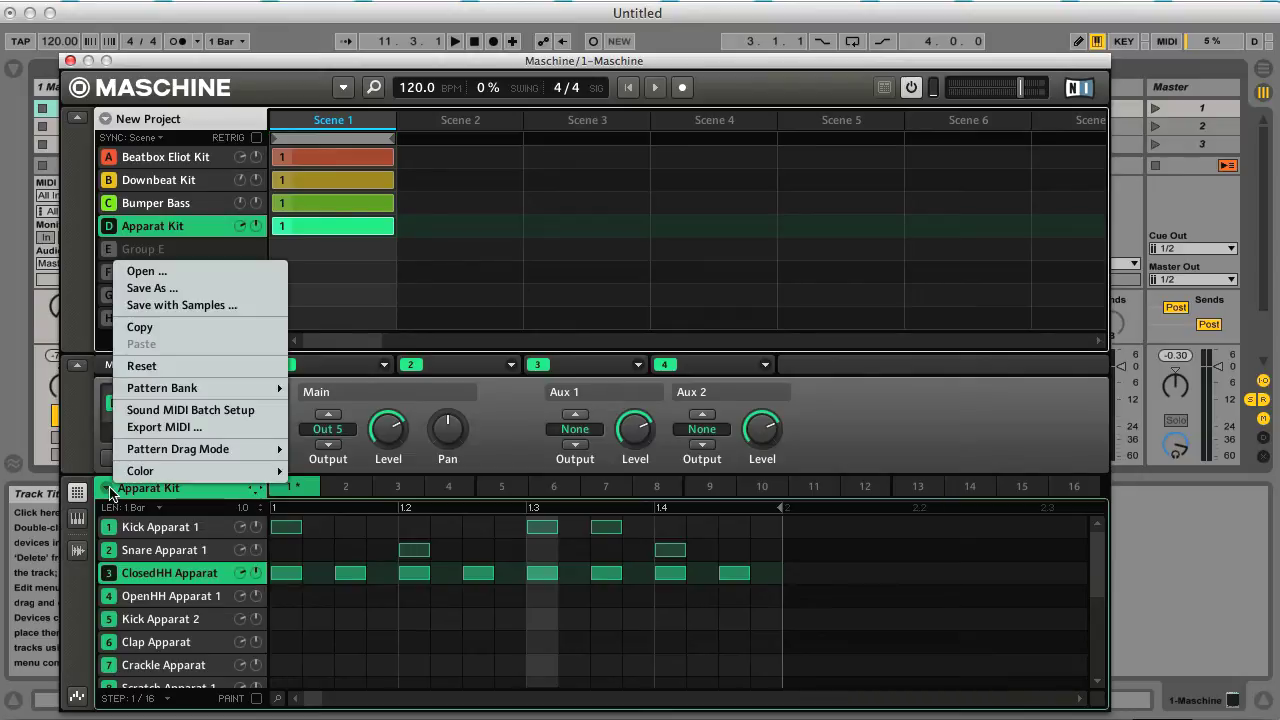
# Step: Batch-map the Apparat Kit sounds to MIDI notes on channel 4 from root C3
pyautogui.click(268, 418)
pyautogui.moveTo(256, 21); pyautogui.dragTo(407, 94)
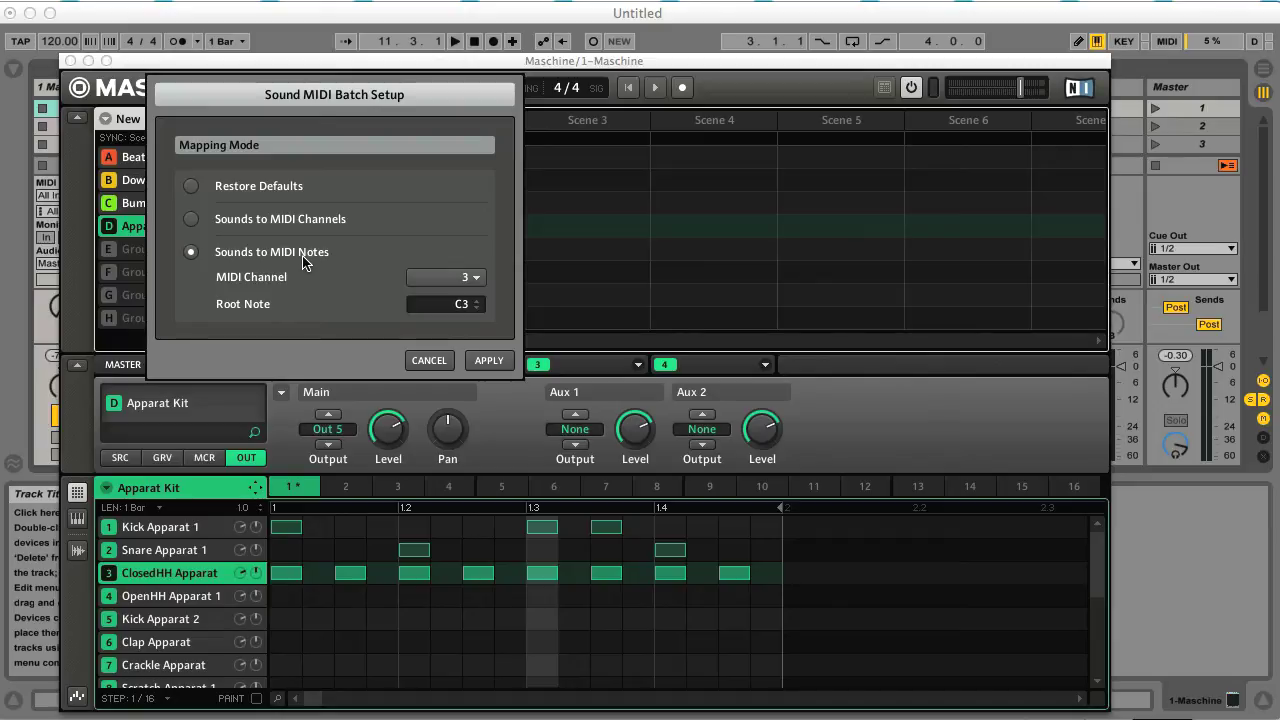
pyautogui.click(481, 282)
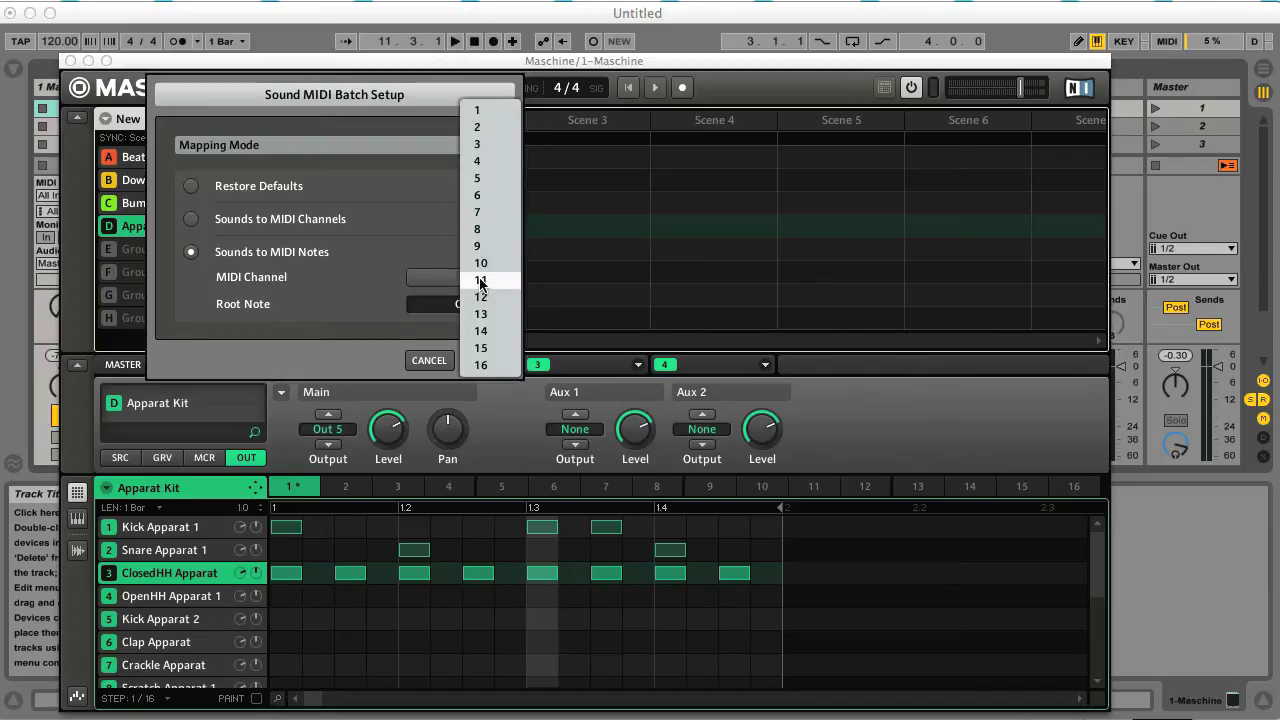
pyautogui.click(483, 165)
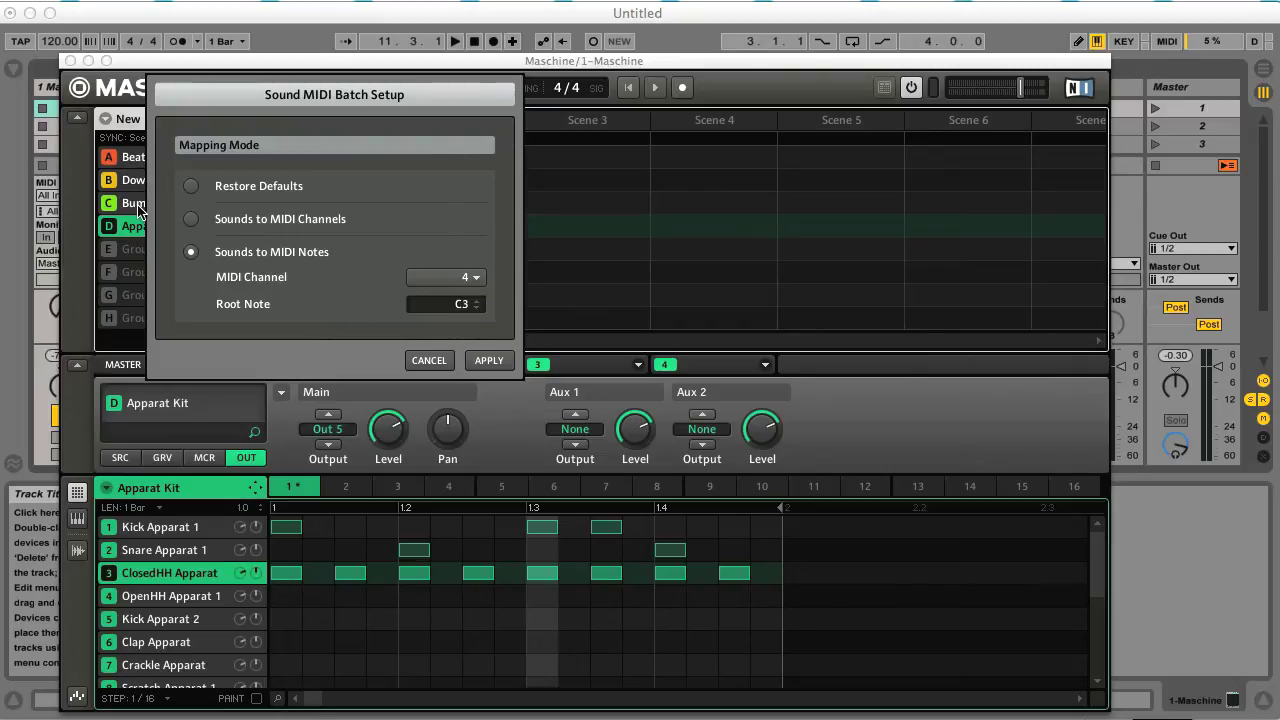
pyautogui.click(488, 361)
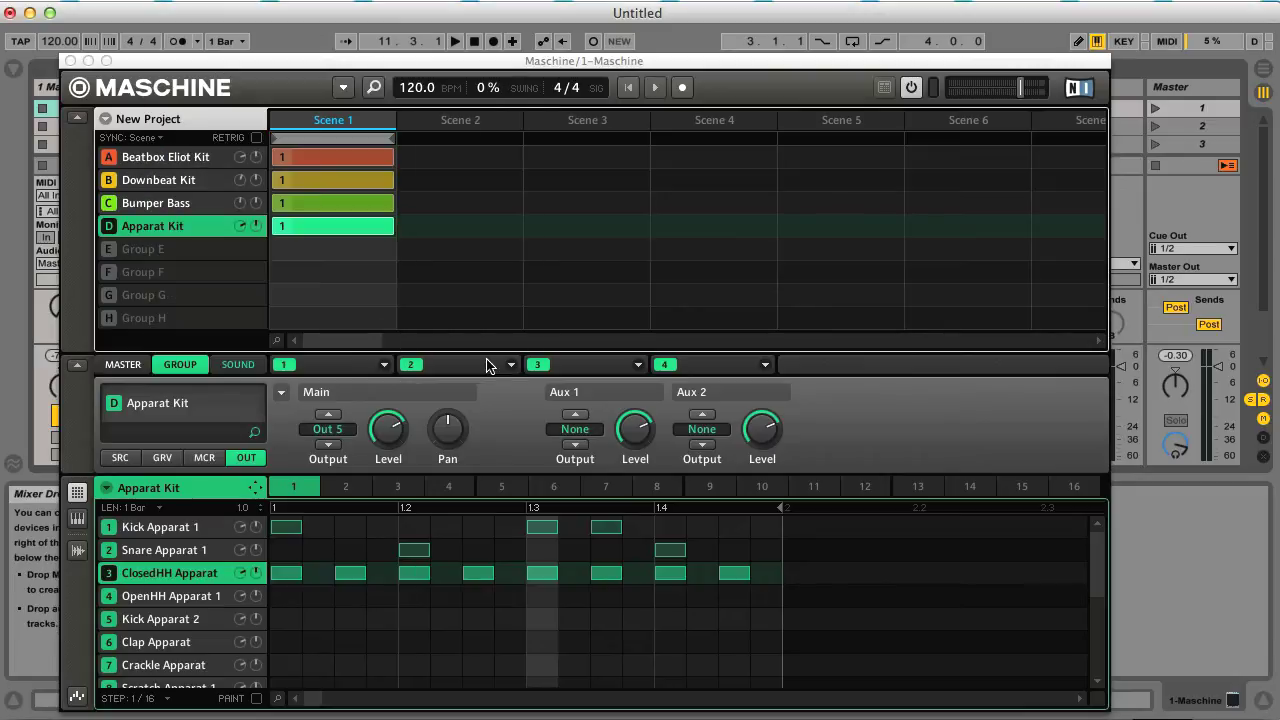
pyautogui.moveTo(462, 62); pyautogui.dragTo(621, 186)
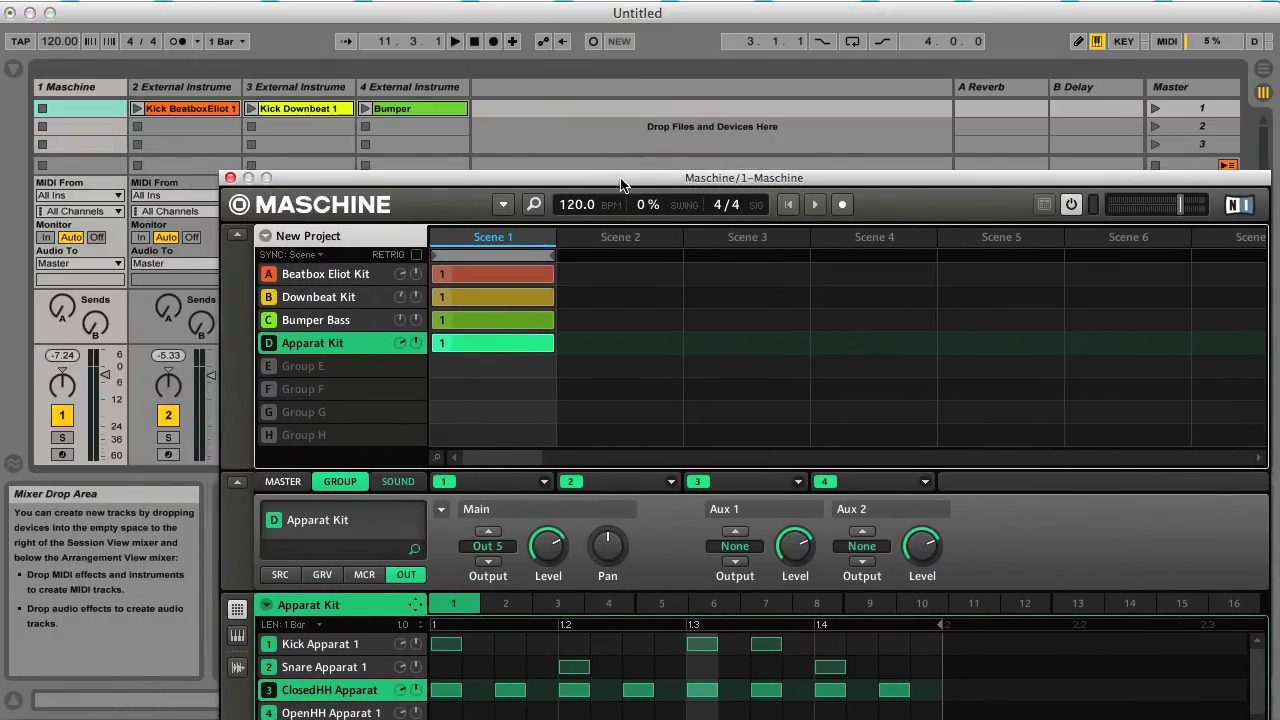
# Step: Insert MIDI track 5 after track 4 and drag the Apparat Kit pattern into it as a clip
pyautogui.click(414, 88)
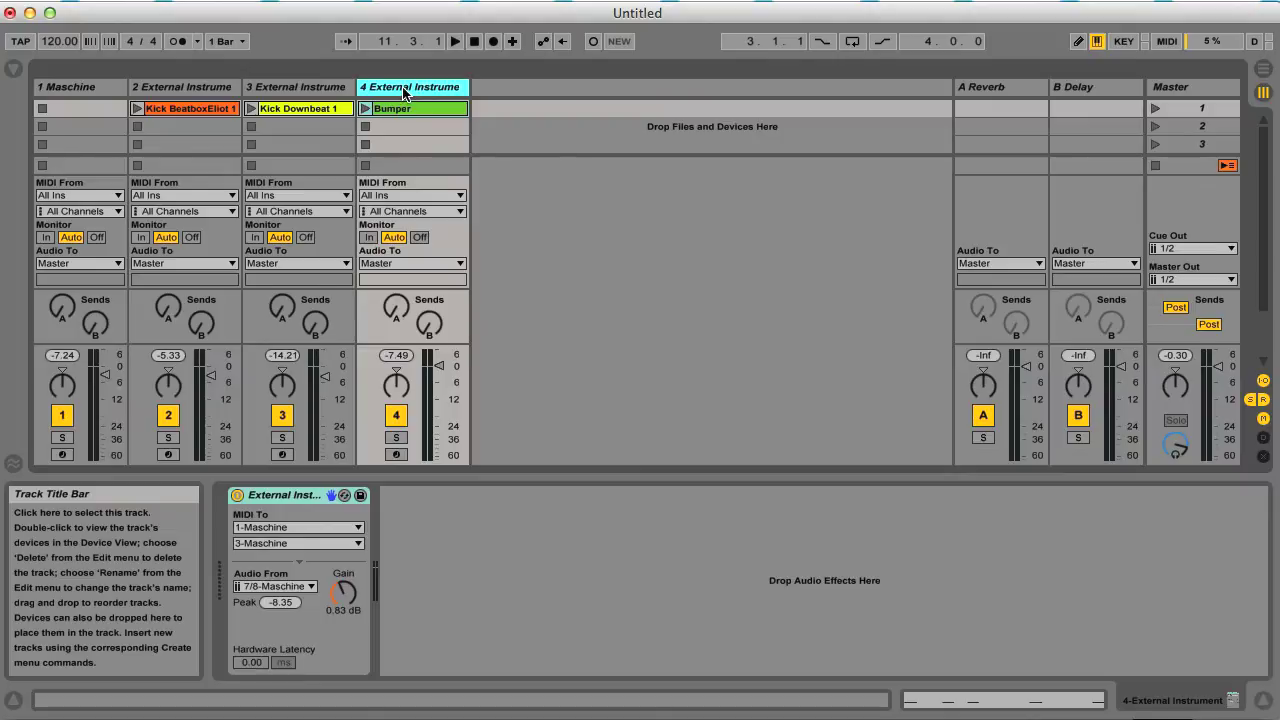
pyautogui.press('super+shift+t')
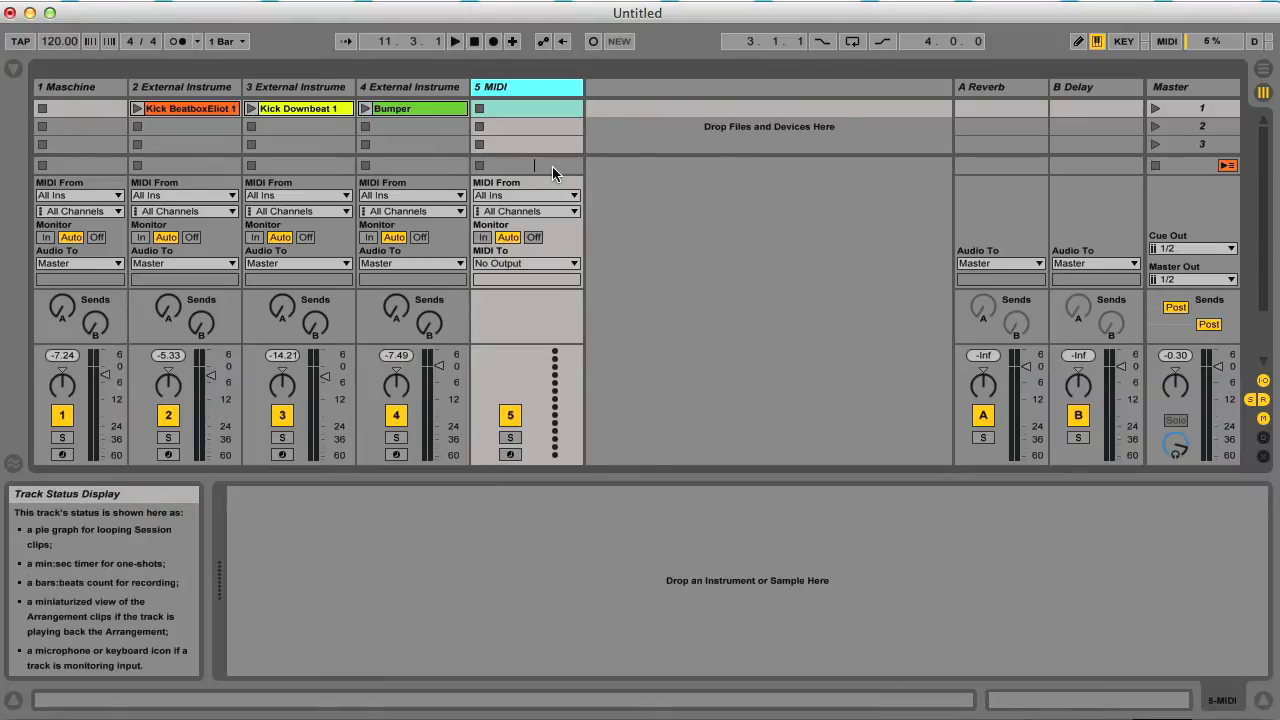
pyautogui.click(106, 88)
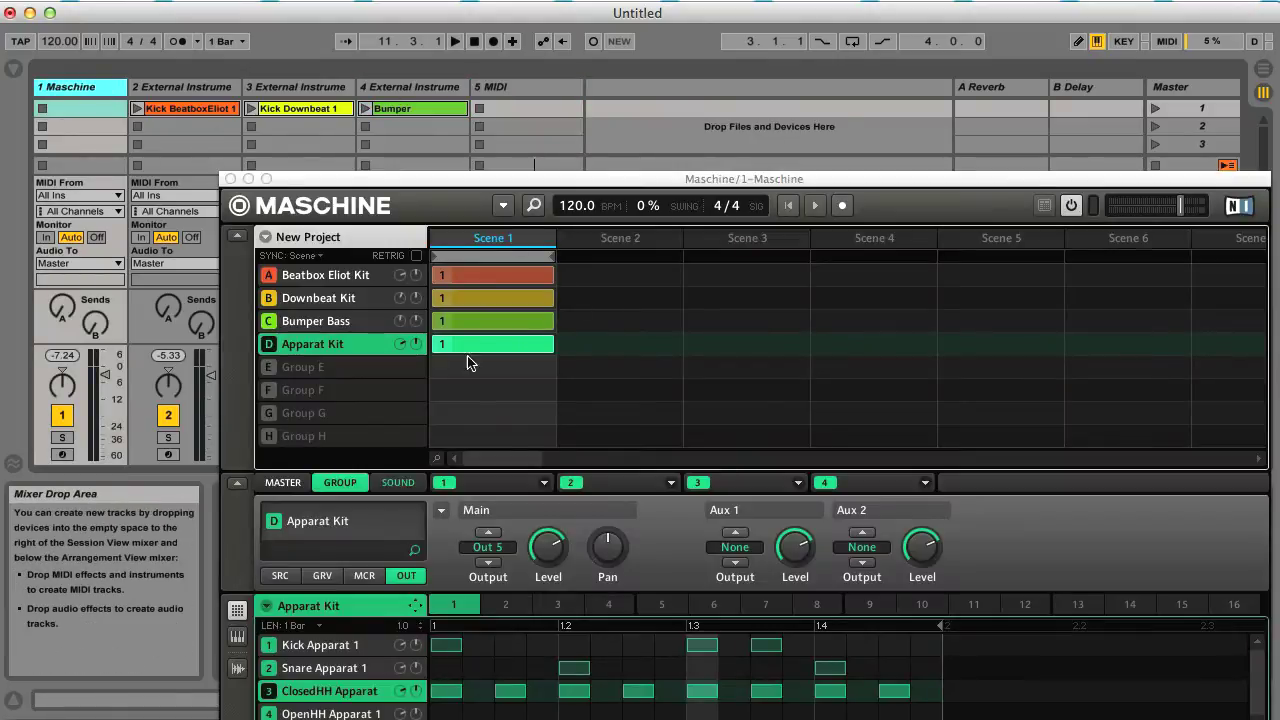
pyautogui.moveTo(415, 605); pyautogui.dragTo(505, 113)
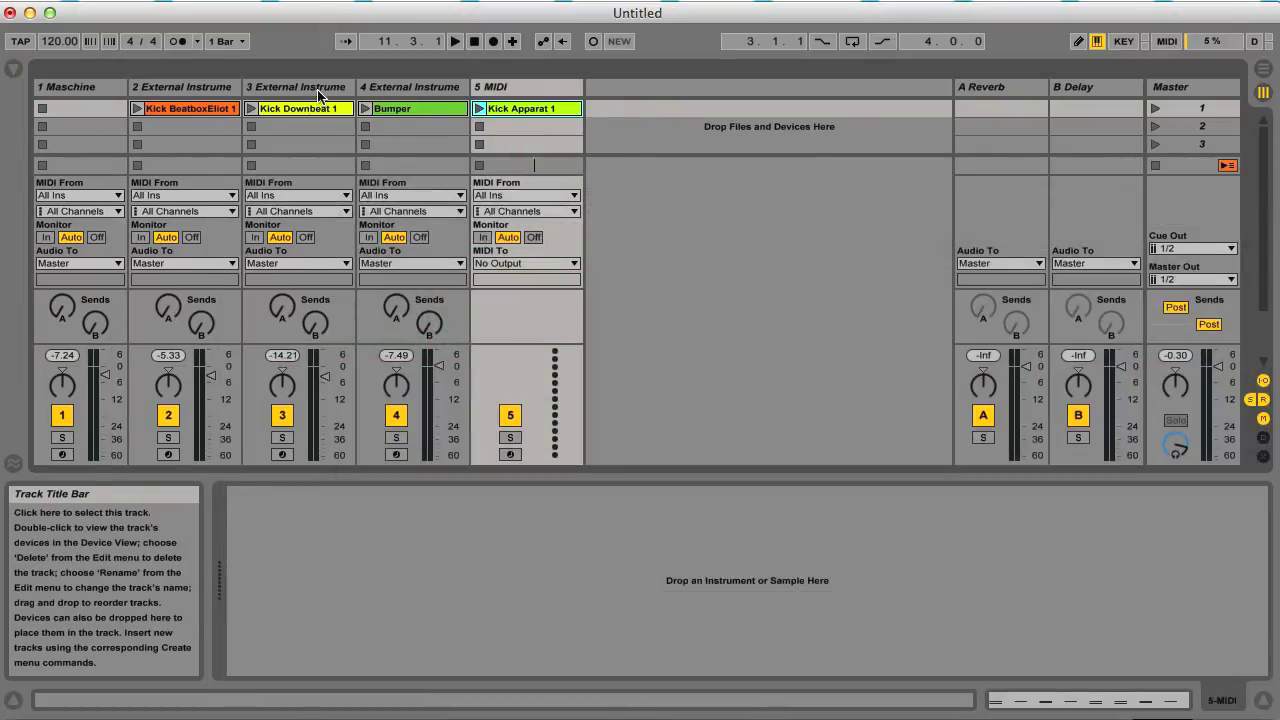
# Step: Load an External Instrument from the Instruments browser onto track 5 and show the device
pyautogui.click(514, 92)
pyautogui.click(16, 70)
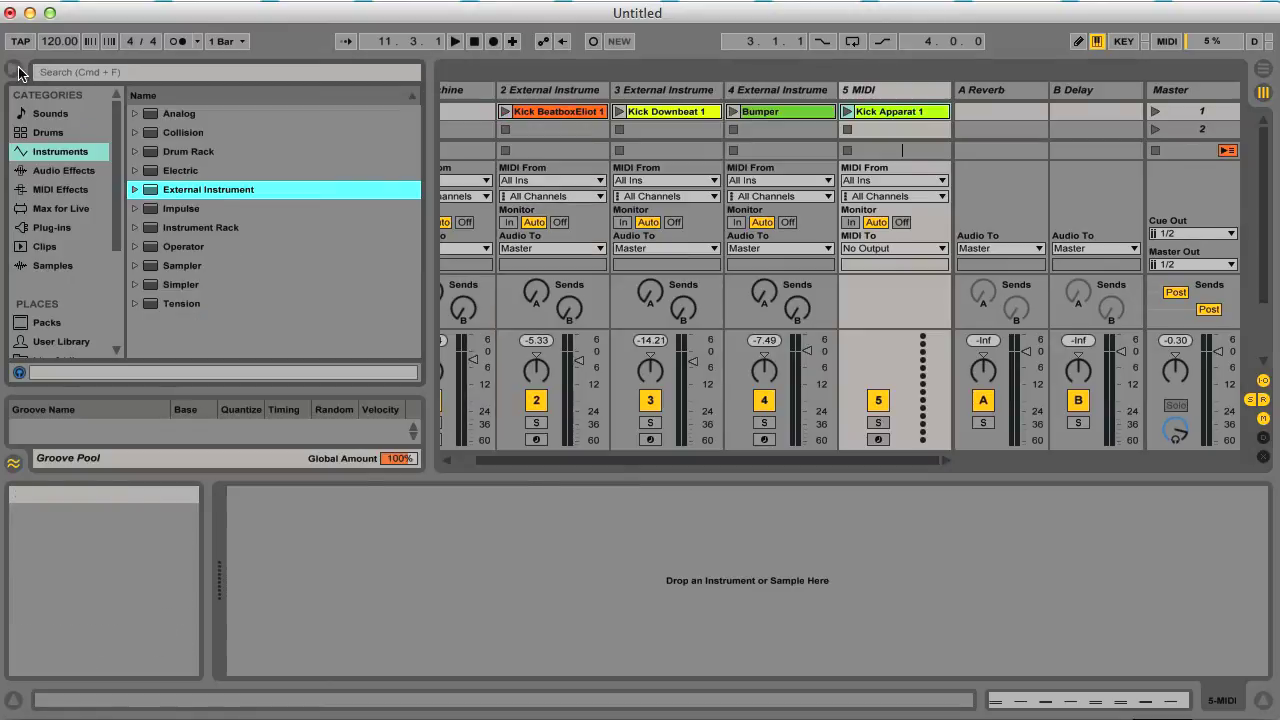
pyautogui.doubleClick(190, 195)
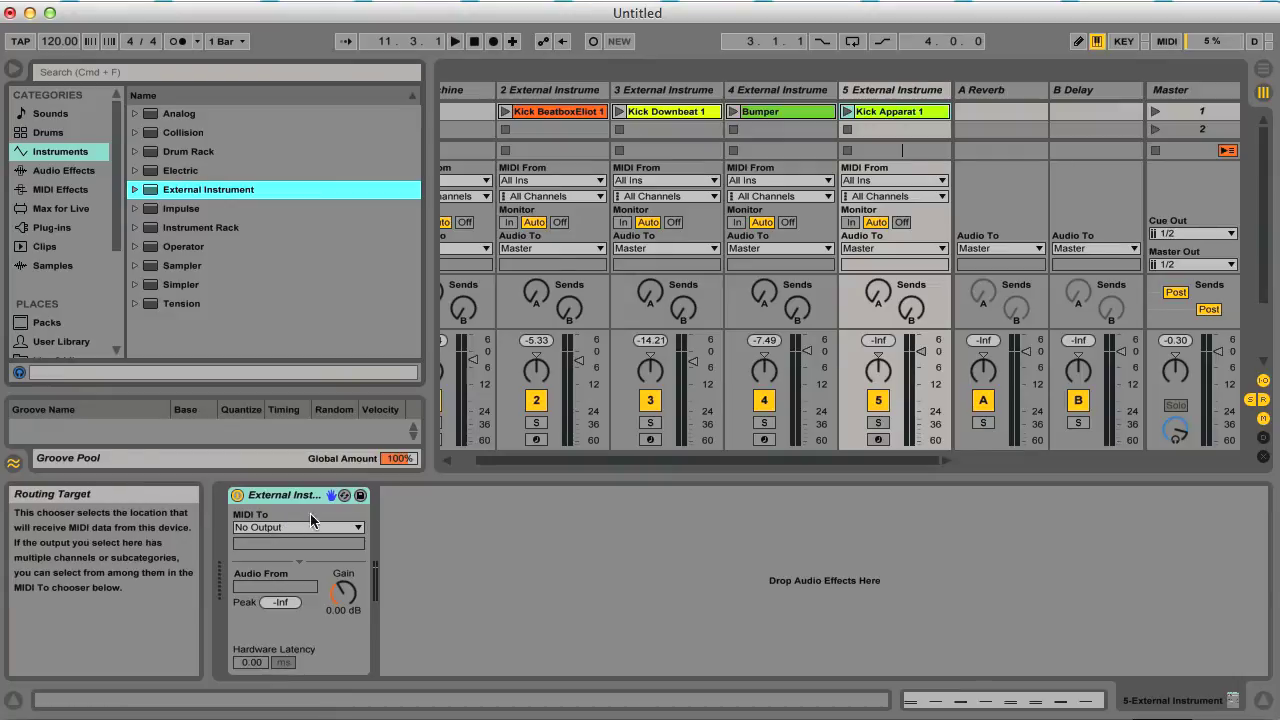
pyautogui.hscroll(-2, 561, 149)
pyautogui.click(501, 90)
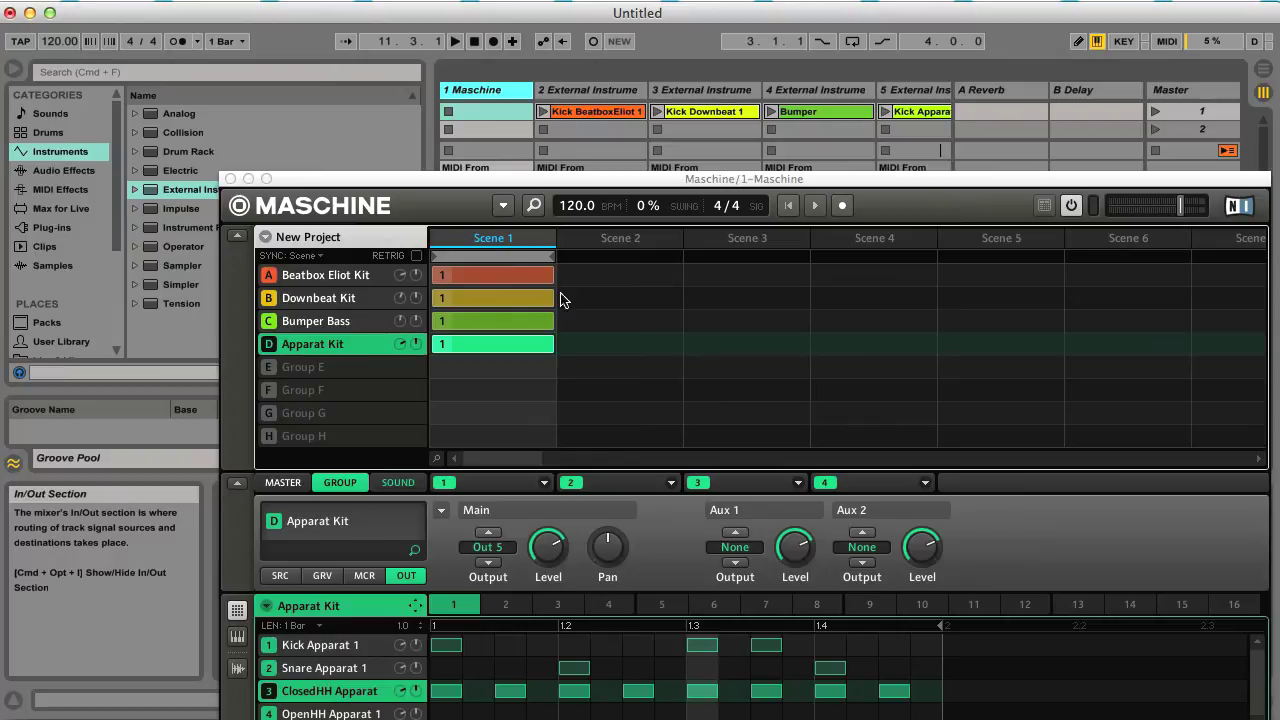
pyautogui.click(913, 90)
# Step: Route track 5's MIDI to 1-Maschine on 4-Maschine, with audio from 9/10-Maschine
pyautogui.click(290, 527)
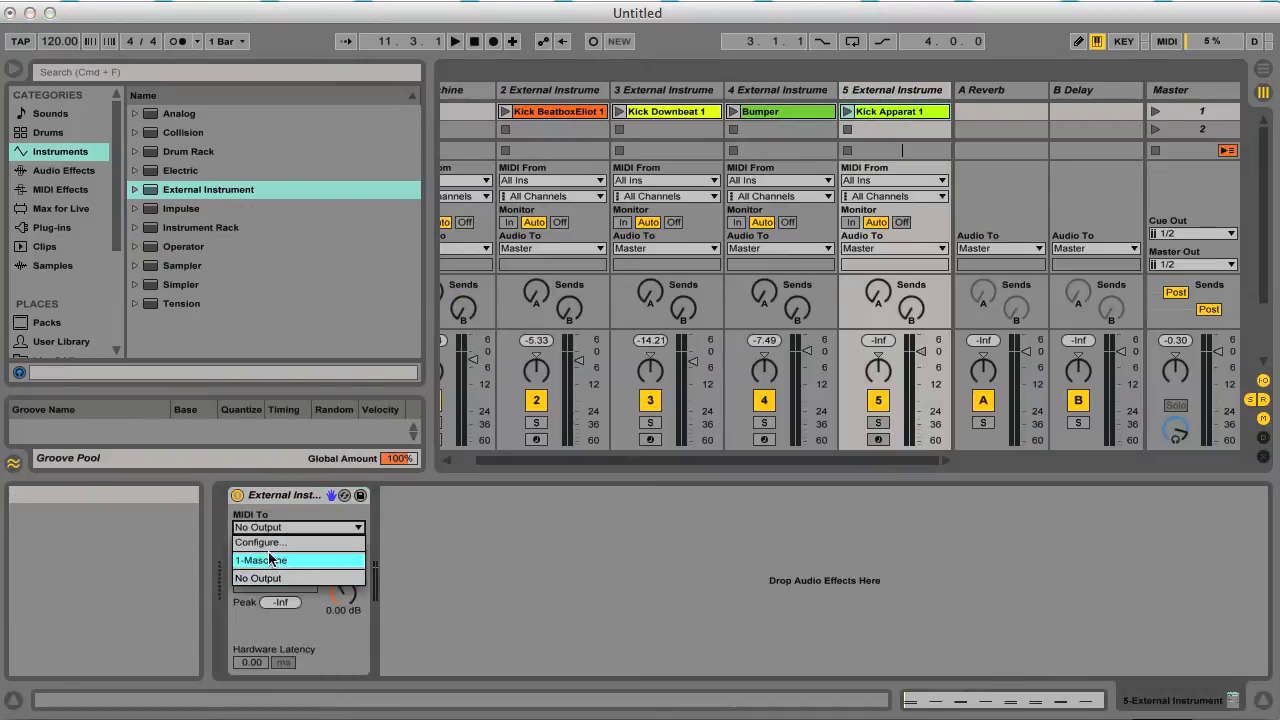
pyautogui.click(268, 561)
pyautogui.click(277, 544)
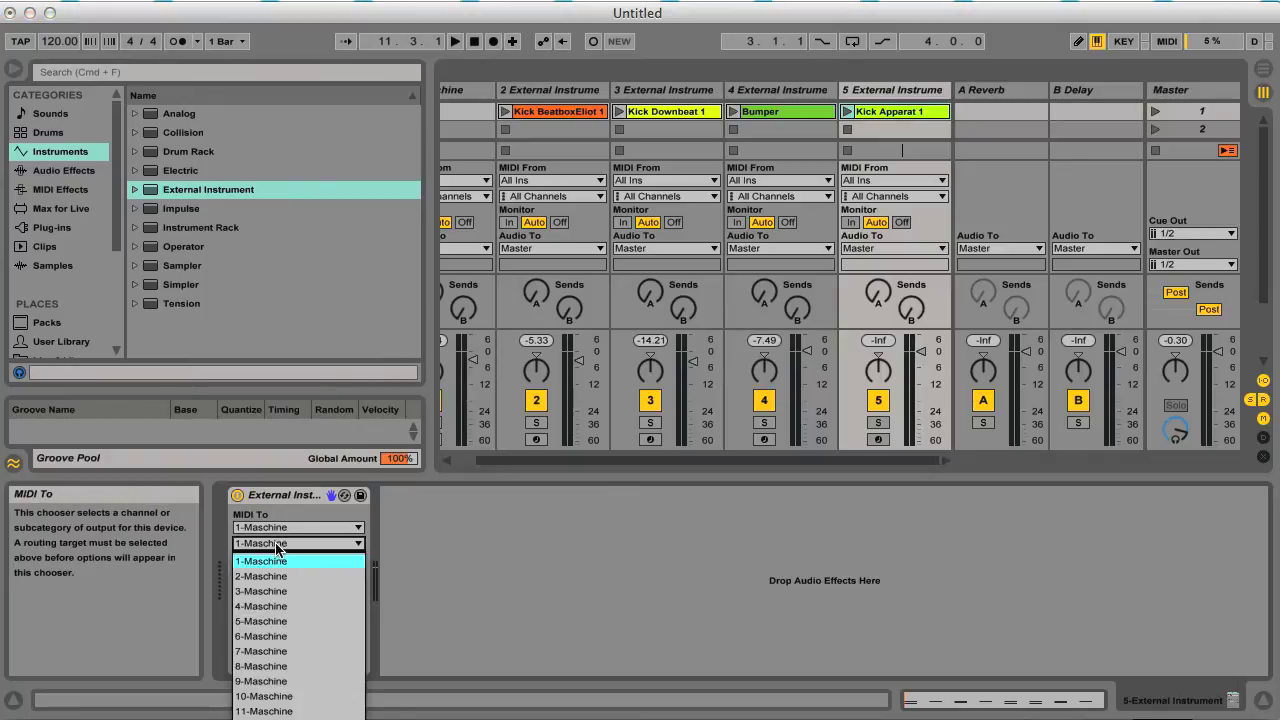
pyautogui.click(254, 605)
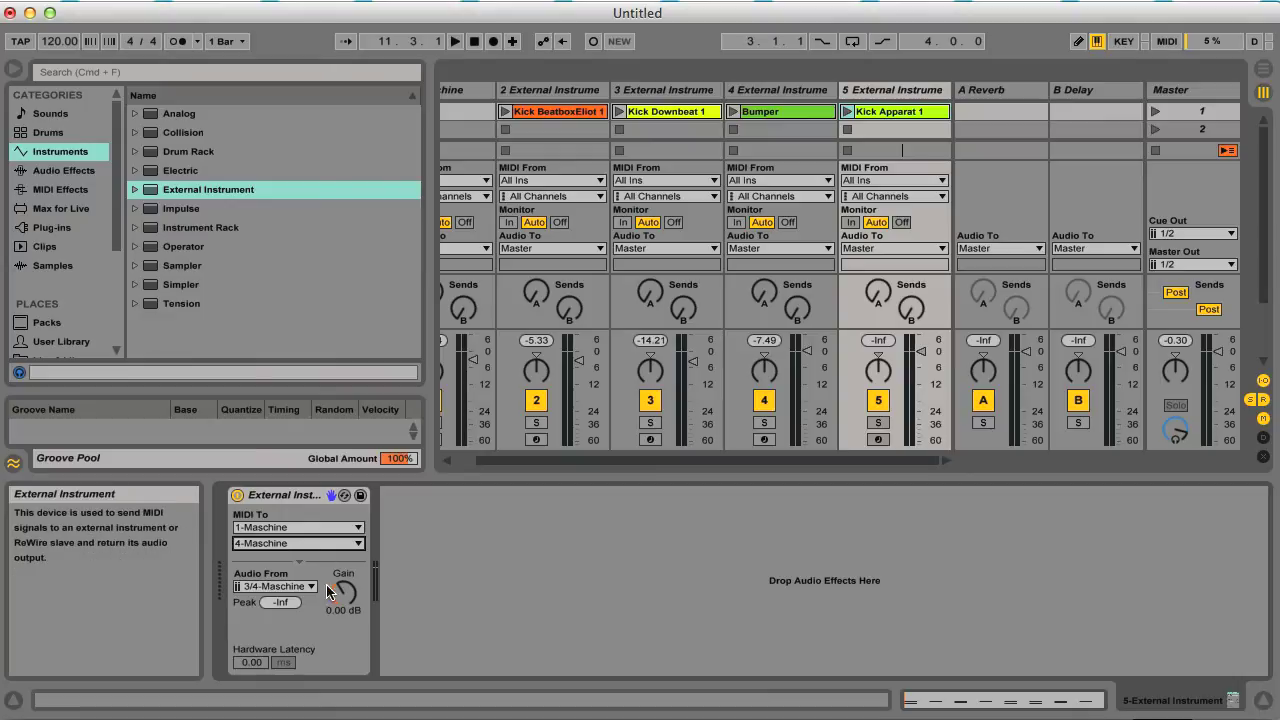
pyautogui.click(286, 587)
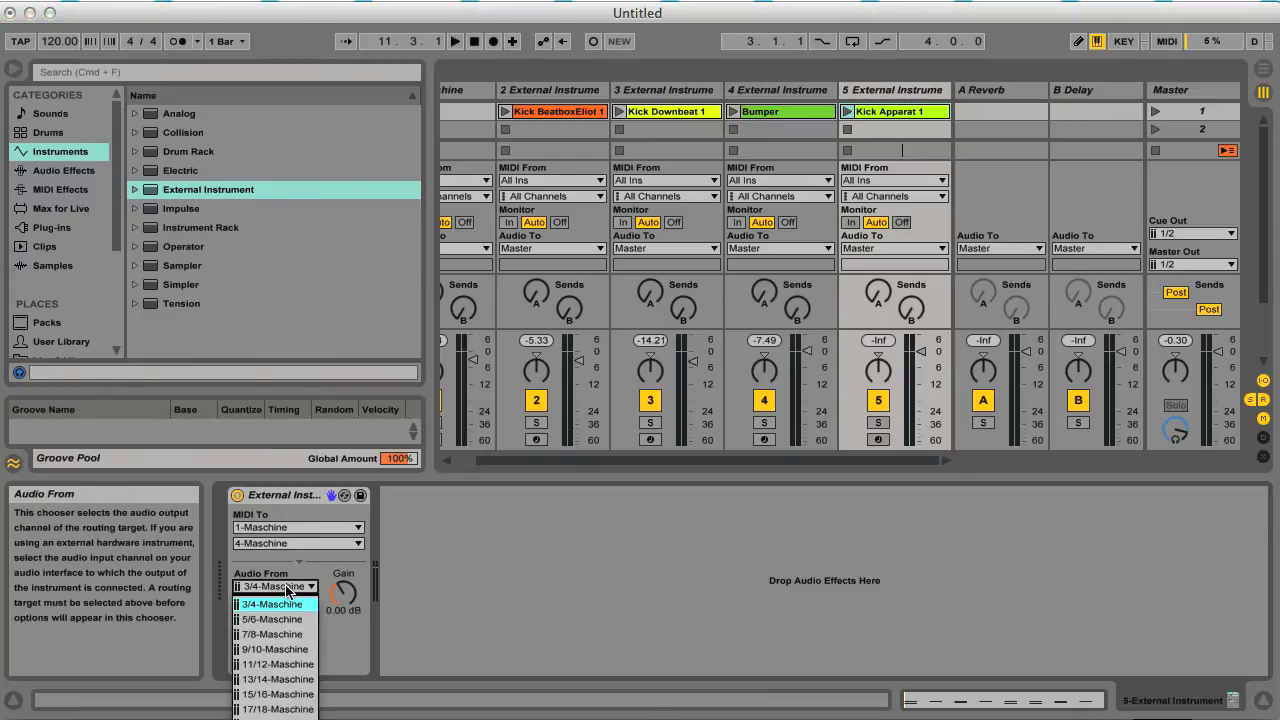
pyautogui.click(265, 649)
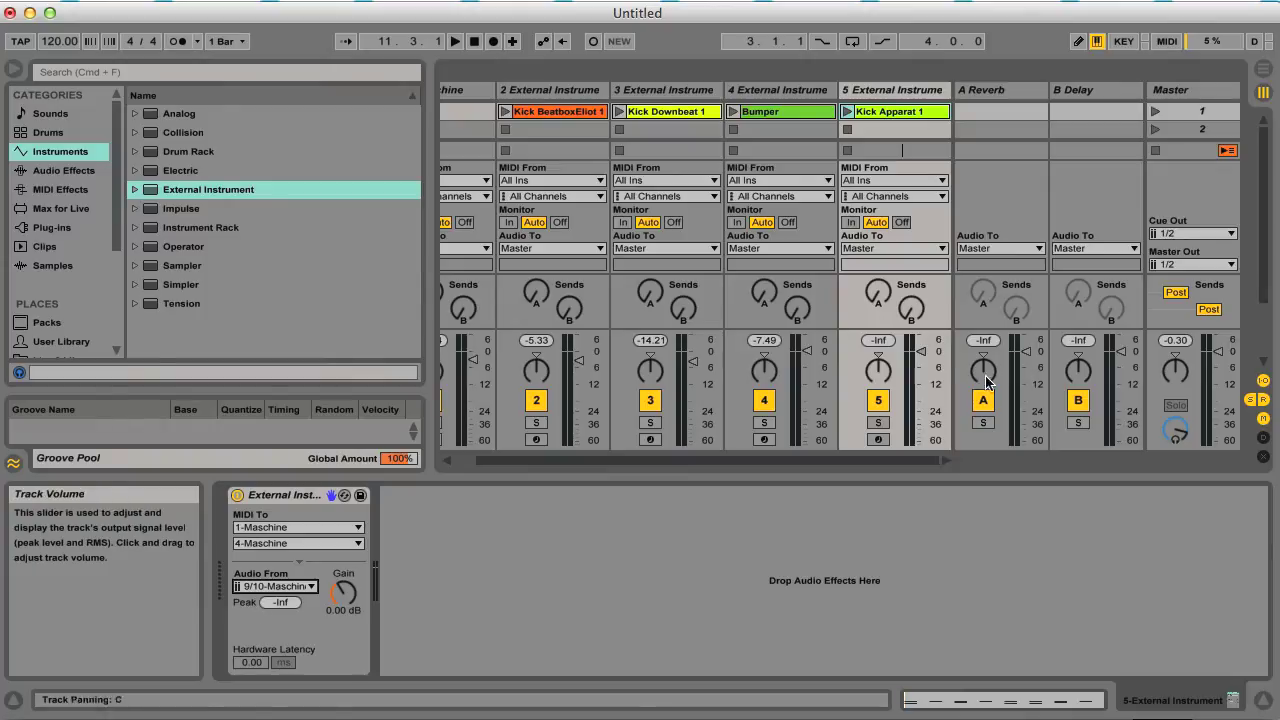
# Step: Play the set, solo then unsolo track 5, and reopen track 1's Maschine plug-in window
pyautogui.press('space')
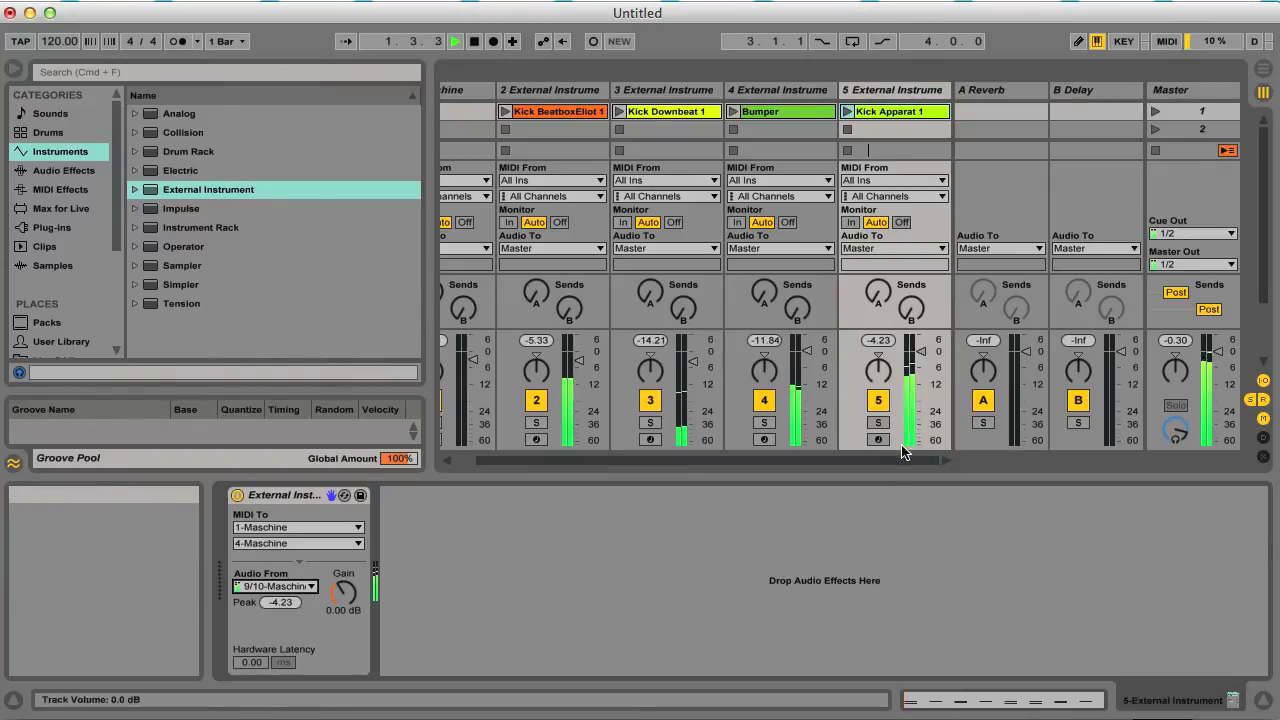
pyautogui.click(879, 423)
pyautogui.click(879, 423)
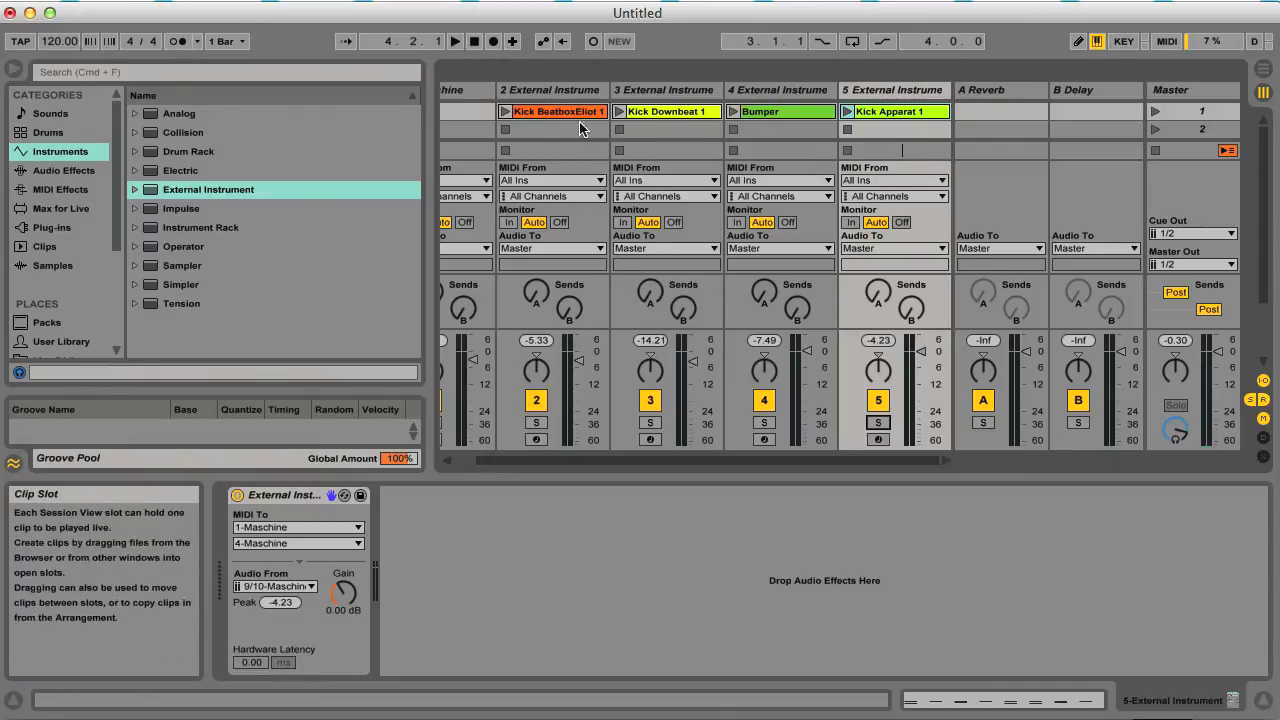
pyautogui.click(464, 92)
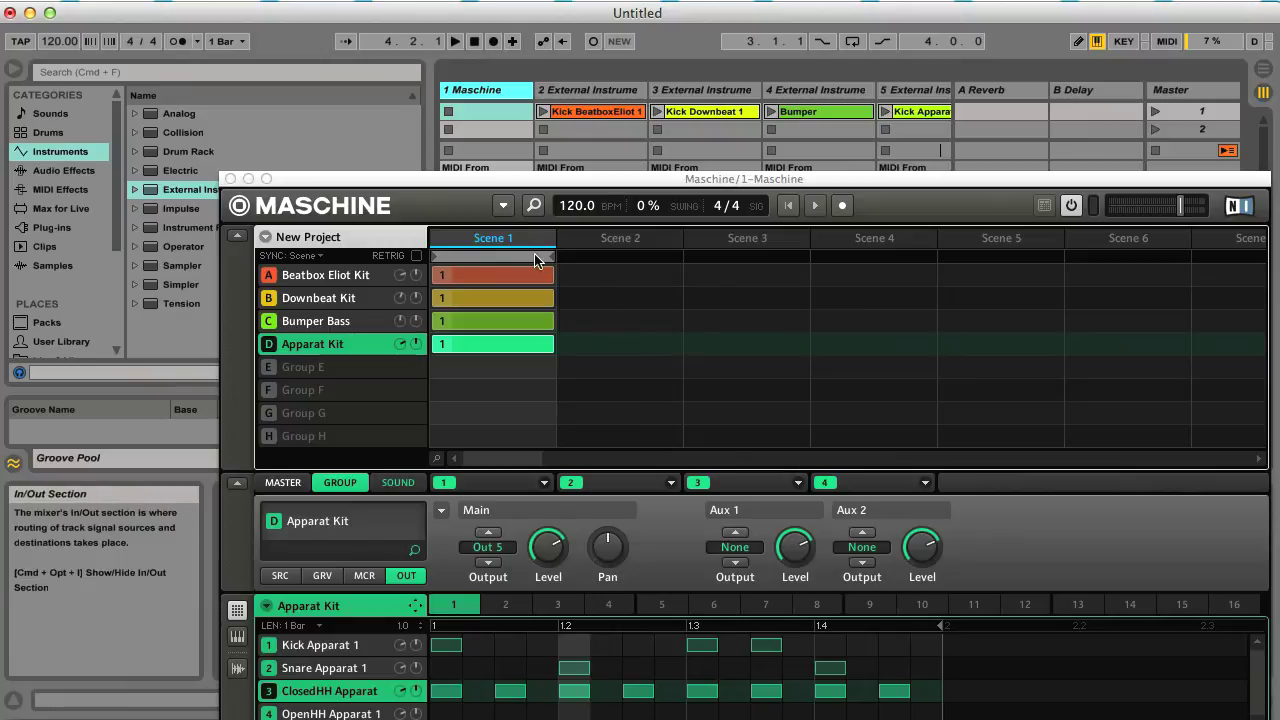
# Step: Start playback, switch Maschine to the empty Scene 2, and launch Live's Scene 1 clips
pyautogui.press('space')
pyautogui.click(599, 260)
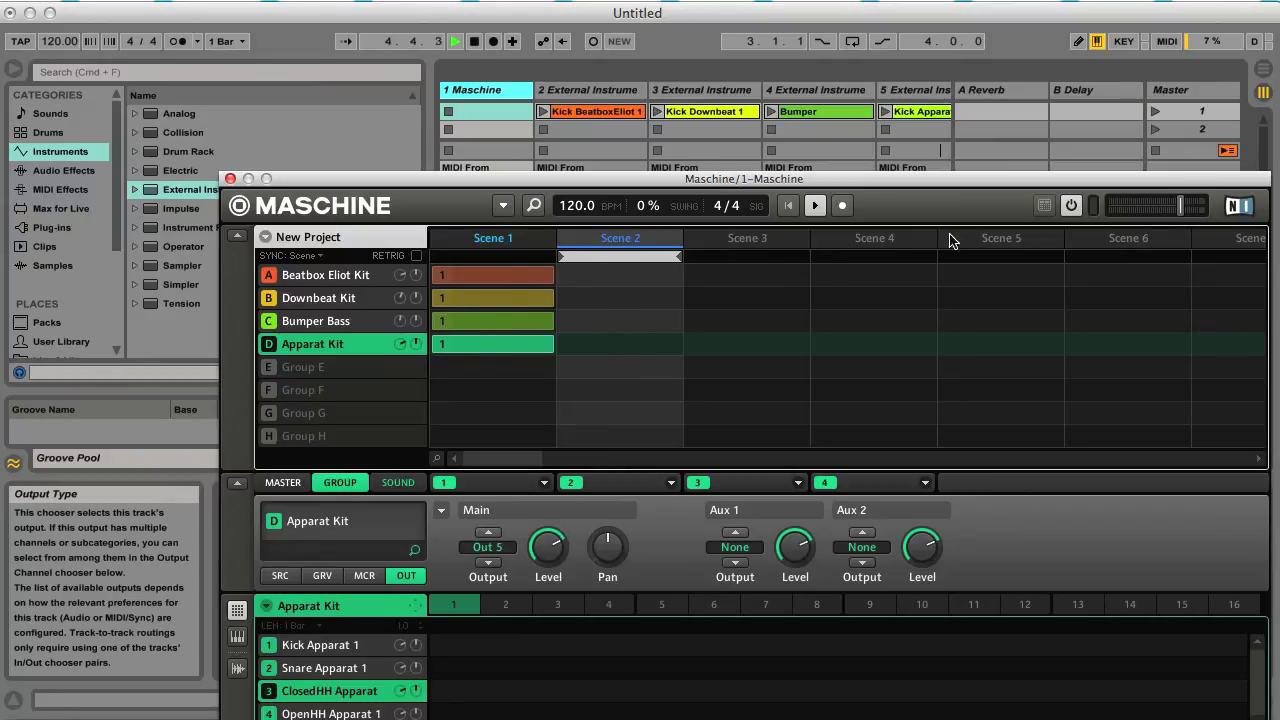
pyautogui.click(1155, 112)
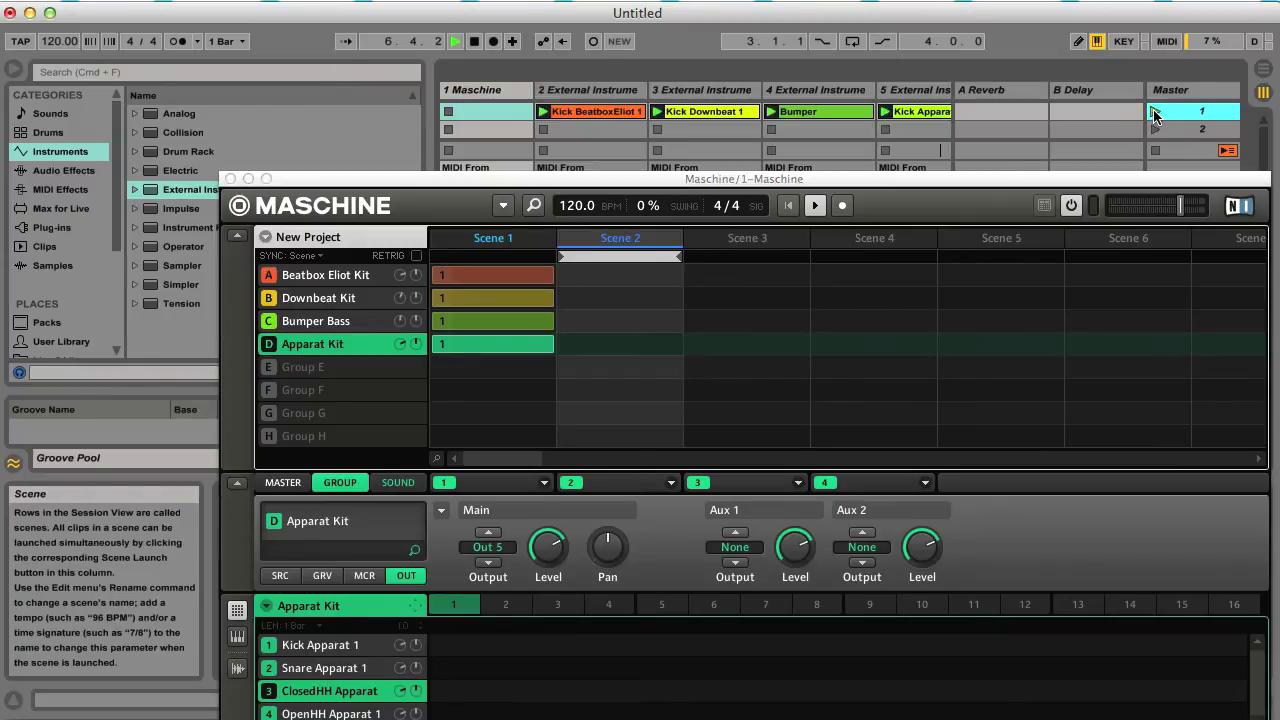
# Step: Close the Maschine plug-in, solo track 5, and open the Kick Apparat 1 clip's notes
pyautogui.click(588, 90)
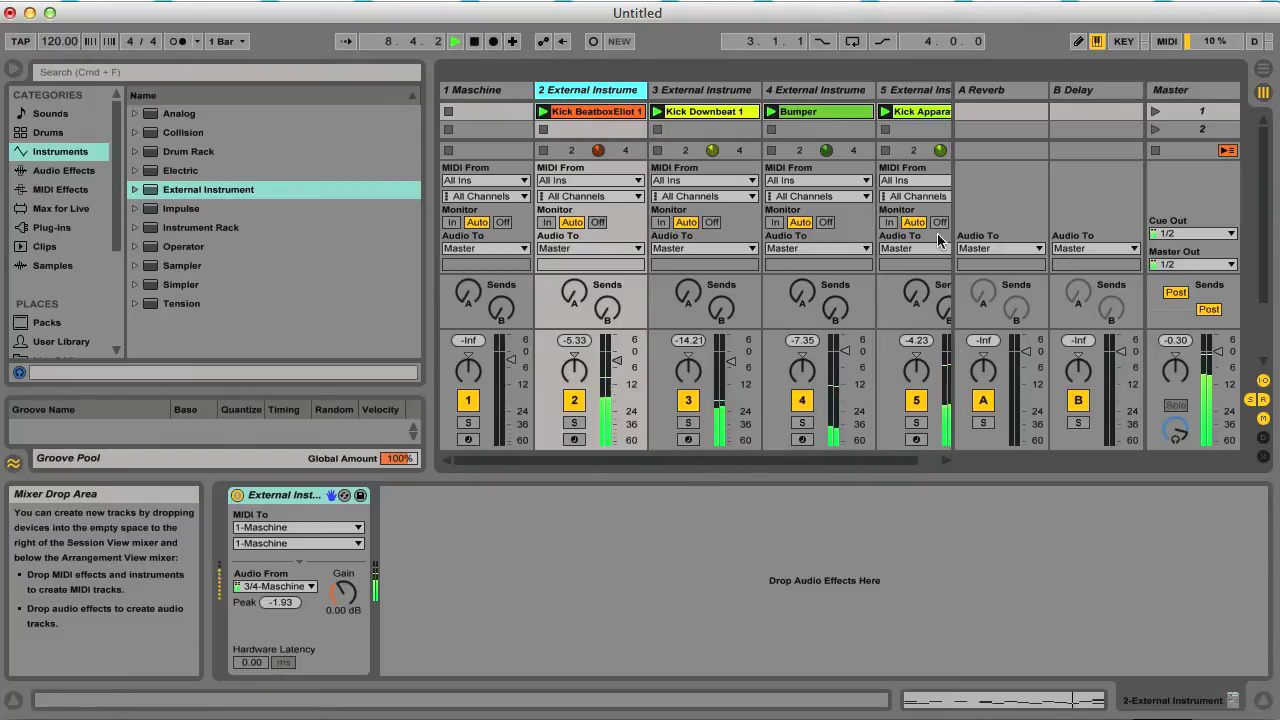
pyautogui.hscroll(2, 884, 428)
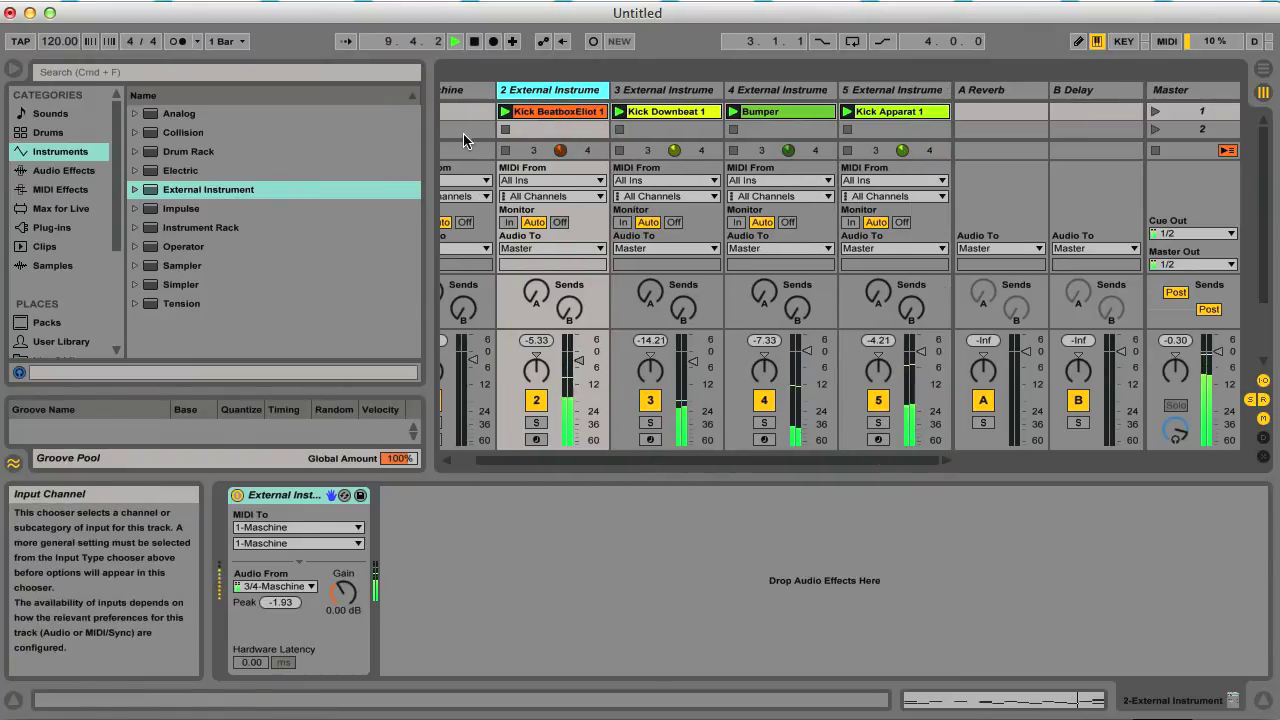
pyautogui.click(876, 422)
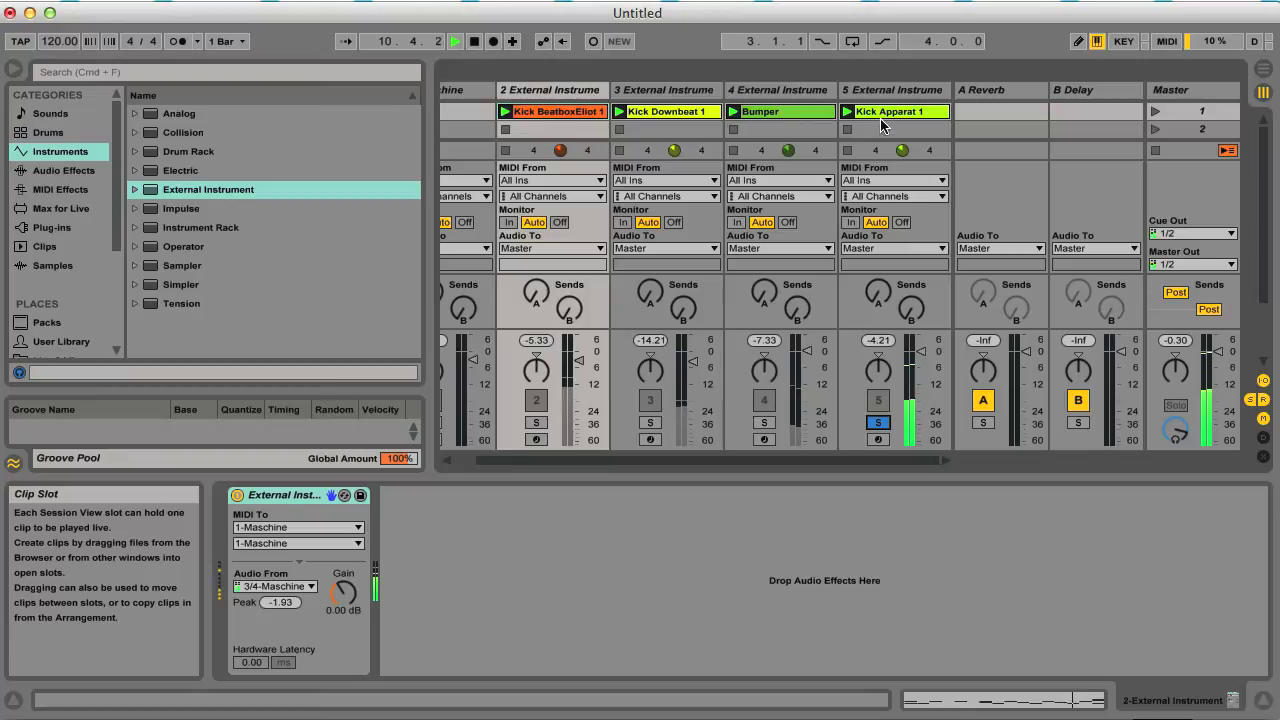
pyautogui.click(880, 111)
pyautogui.moveTo(515, 430)
pyautogui.mouseDown()
pyautogui.moveTo(664, 432)
pyautogui.moveTo(518, 432)
pyautogui.mouseUp()
# Step: Unsolo track 5, stop playback, and hide the browser to reveal all five mixer tracks
pyautogui.click(878, 242)
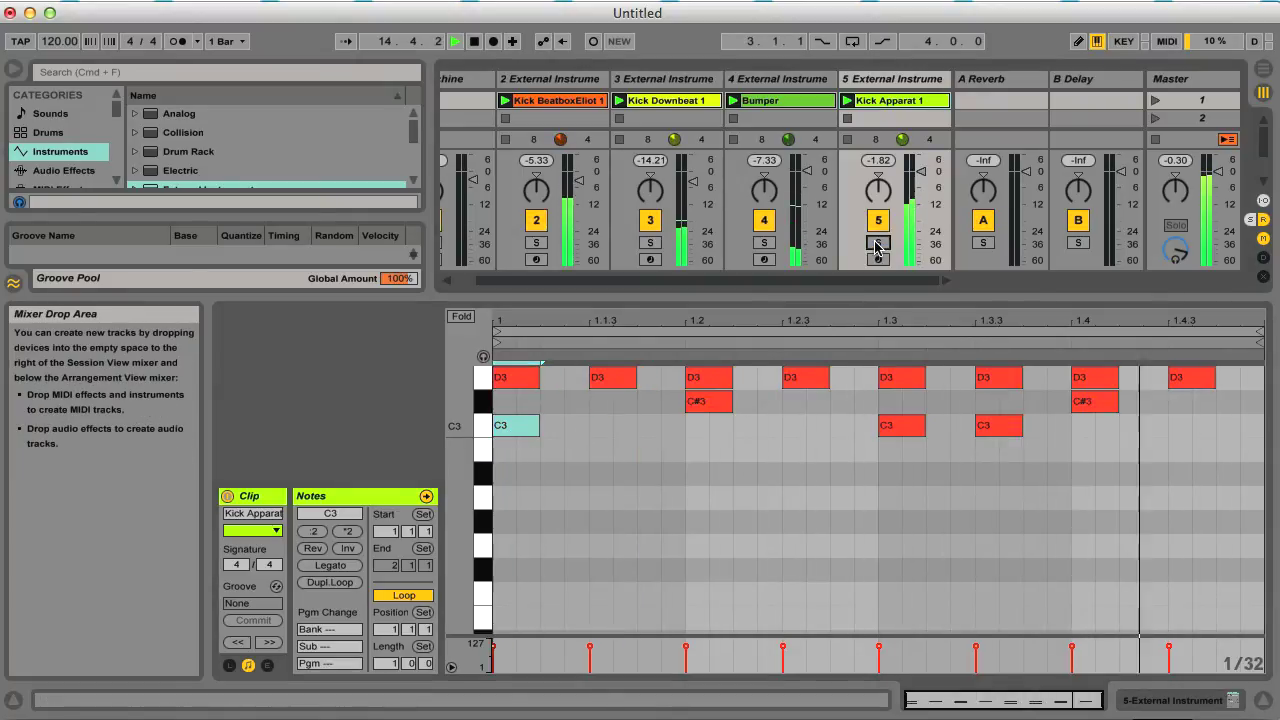
pyautogui.press('space')
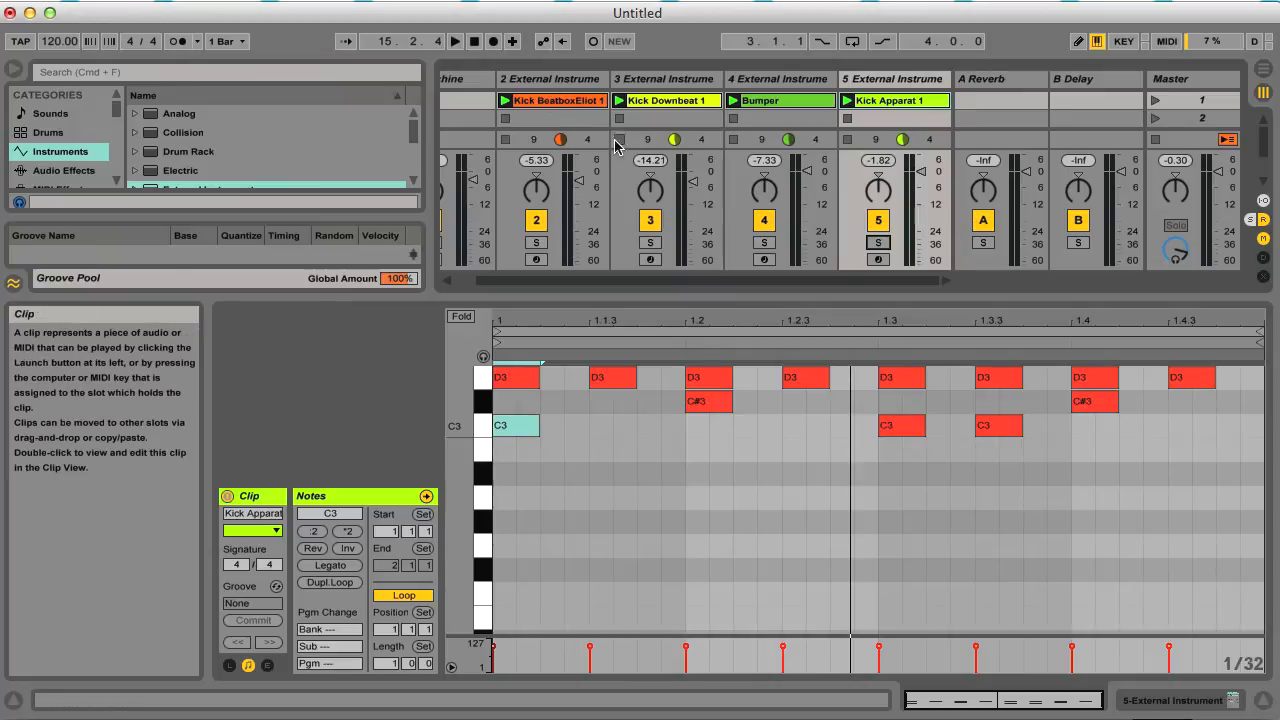
pyautogui.click(14, 69)
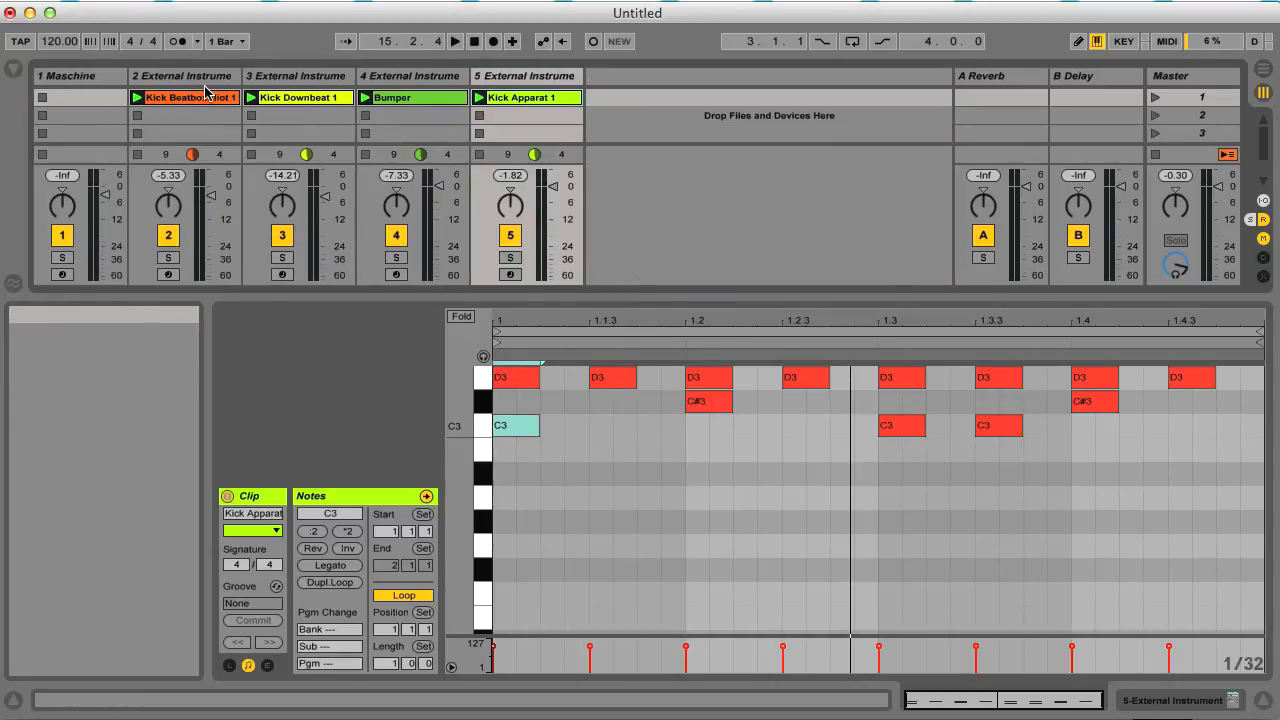
# Step: Reopen the Maschine plug-in, select group A (Beatbox Eliot Kit), and start playback
pyautogui.click(108, 77)
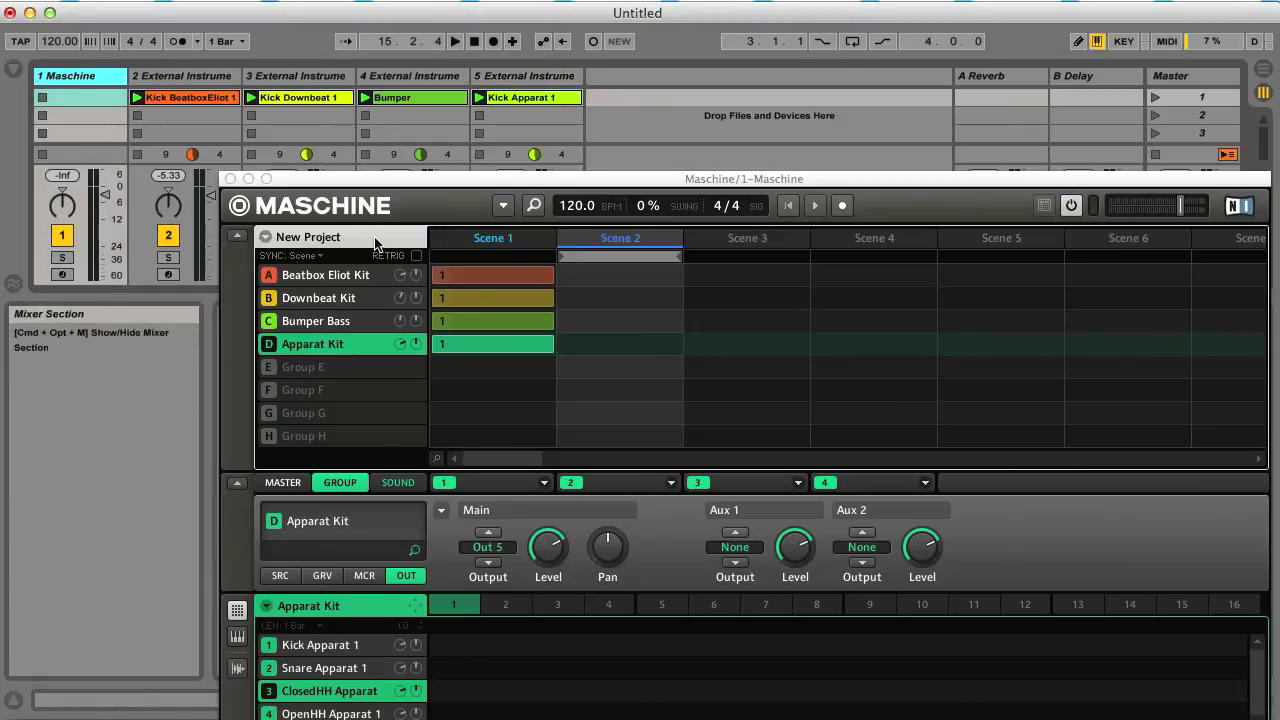
pyautogui.click(332, 278)
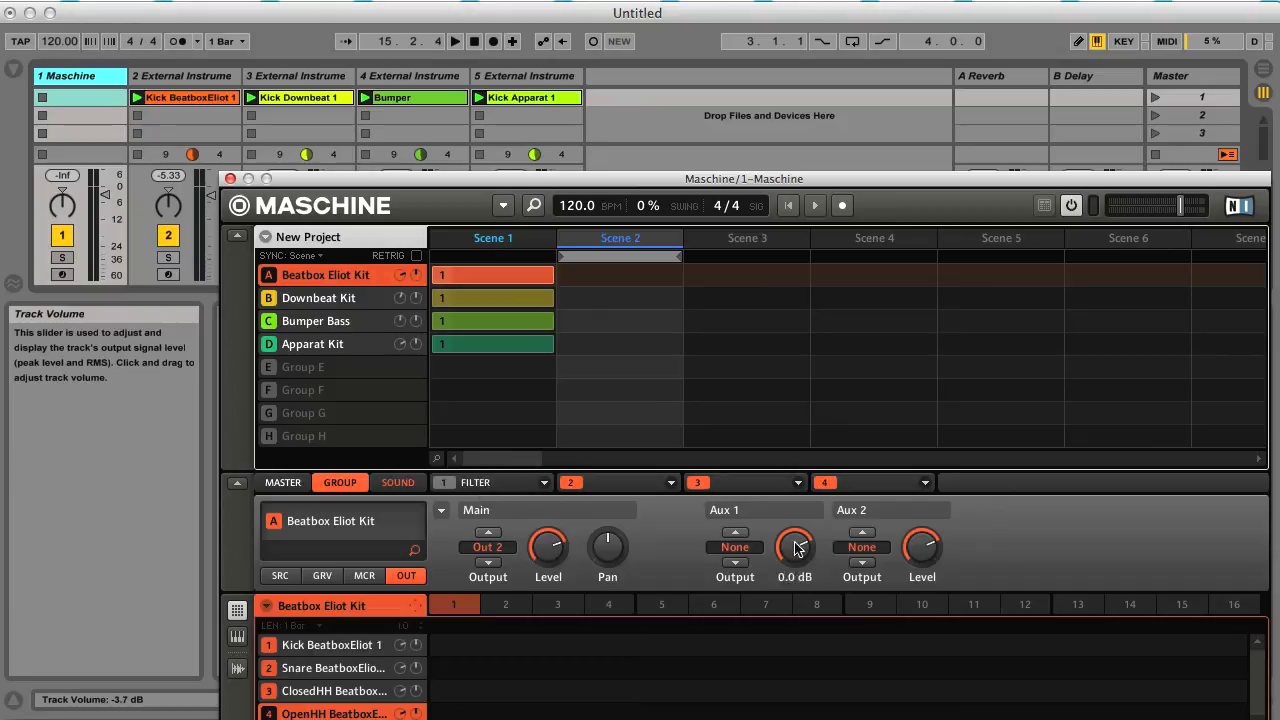
pyautogui.press('space')
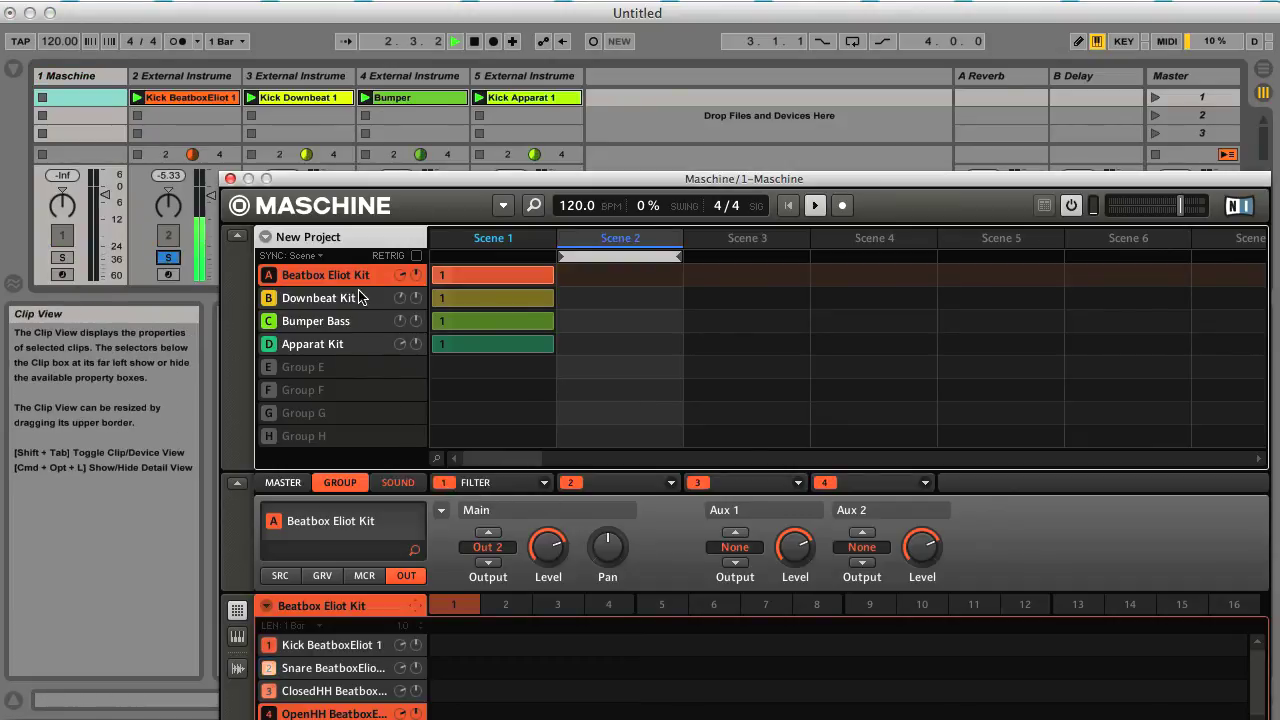
# Step: Check the outputs of groups B (Downbeat Kit), C (Bumper Bass) and D (Apparat Kit)
pyautogui.click(352, 298)
pyautogui.click(175, 262)
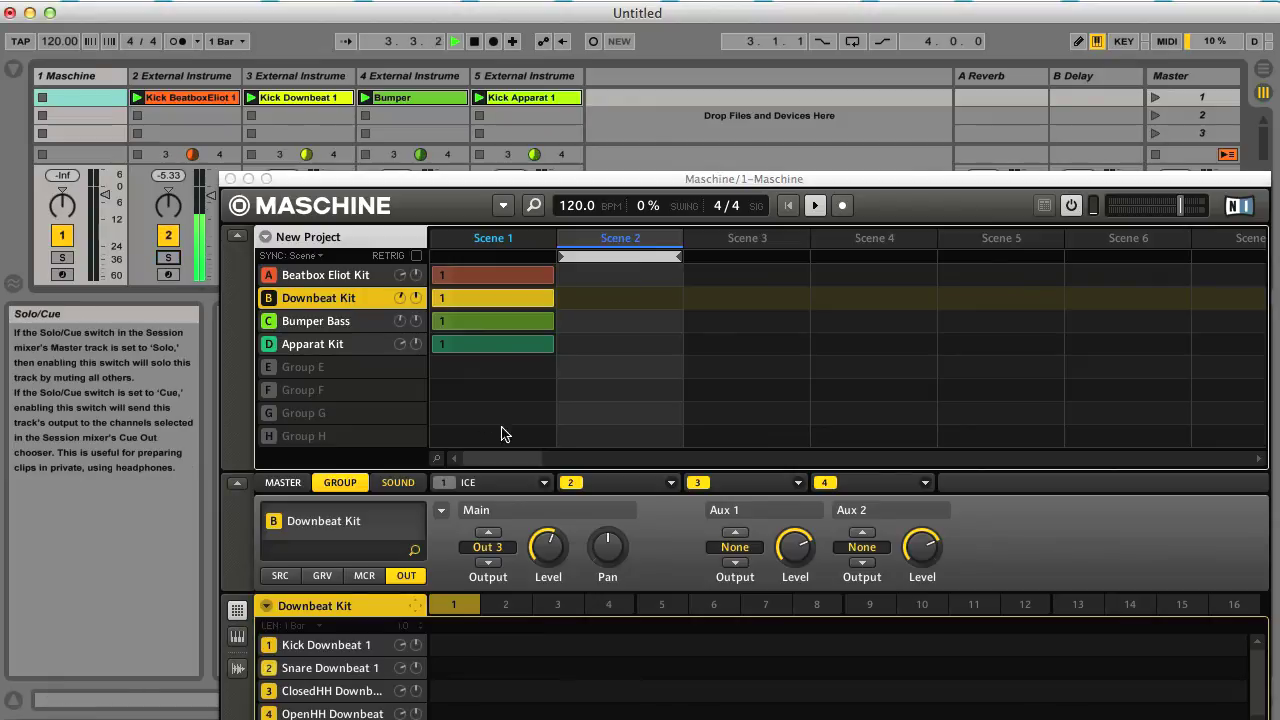
pyautogui.click(445, 484)
pyautogui.click(344, 321)
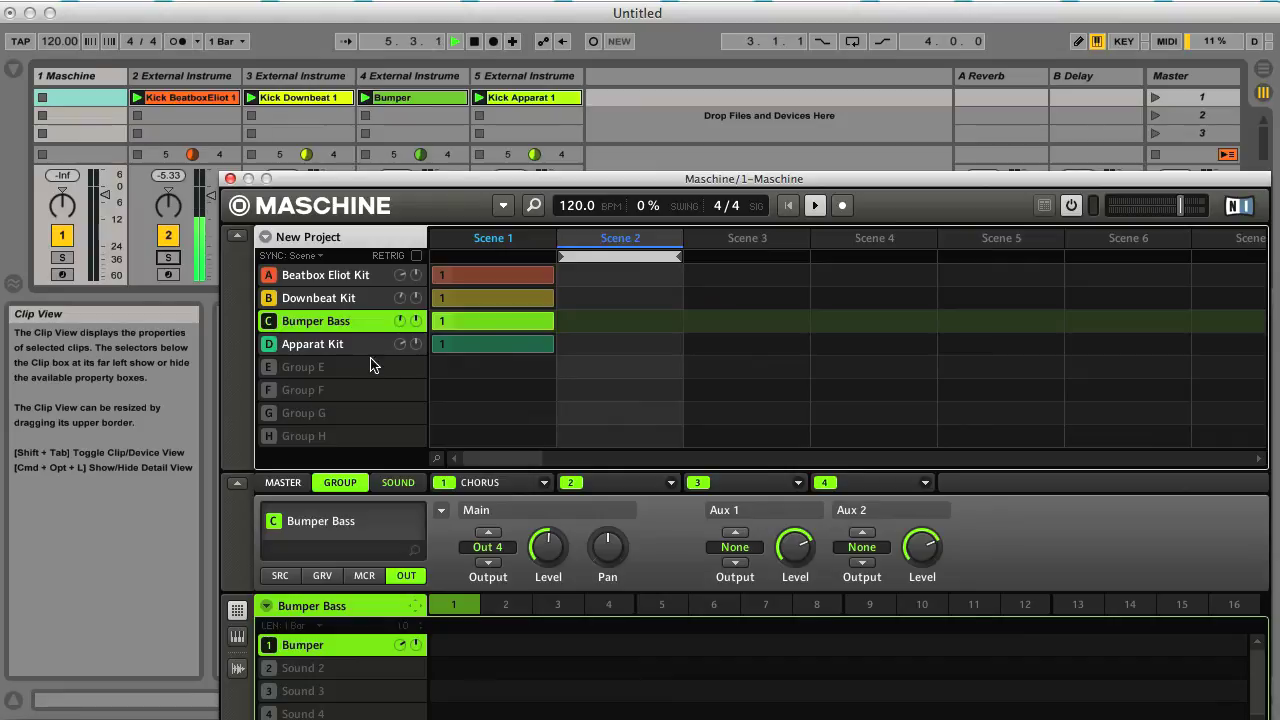
pyautogui.click(345, 345)
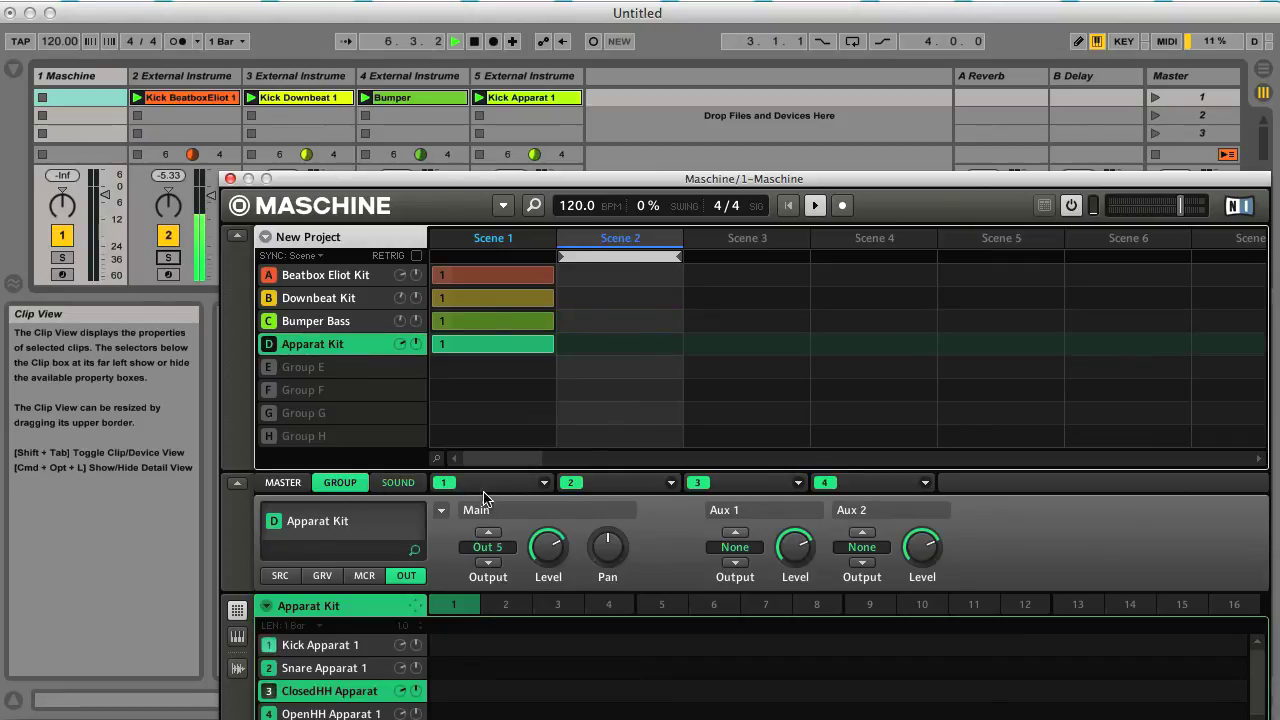
# Step: Load a Compressor into the Apparat Kit group's first insert and shorten its release
pyautogui.click(520, 483)
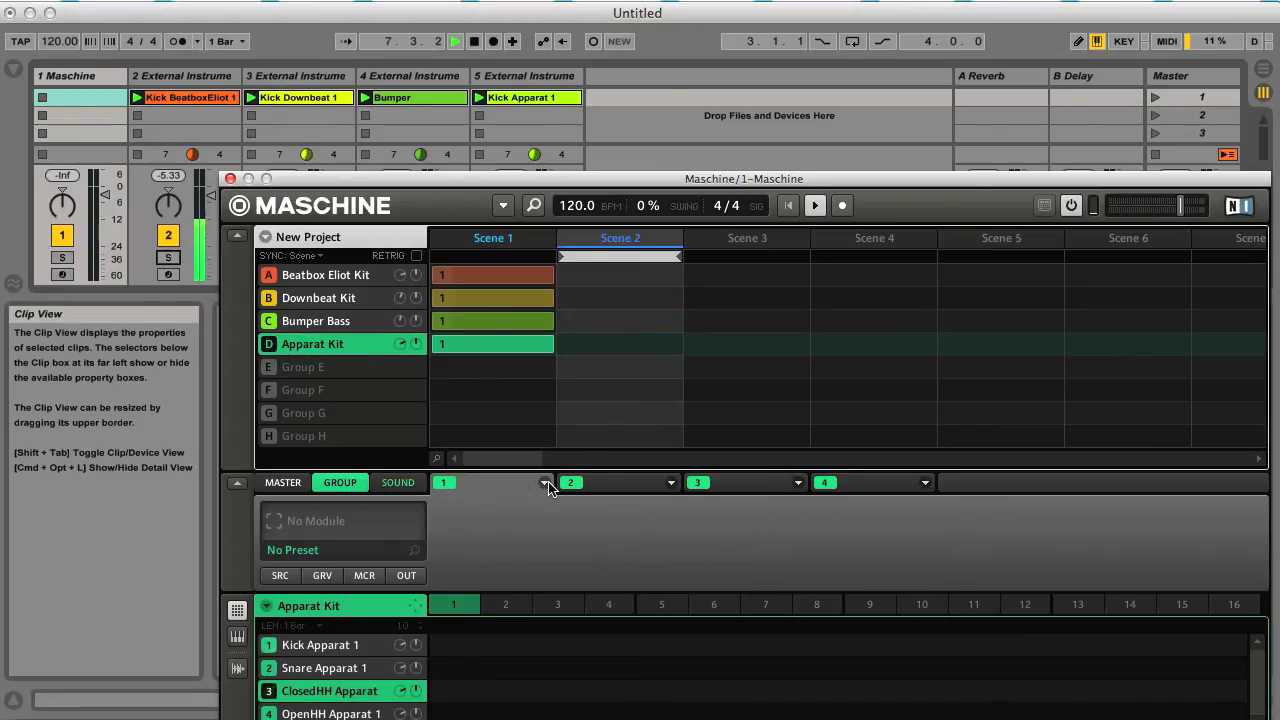
pyautogui.click(545, 482)
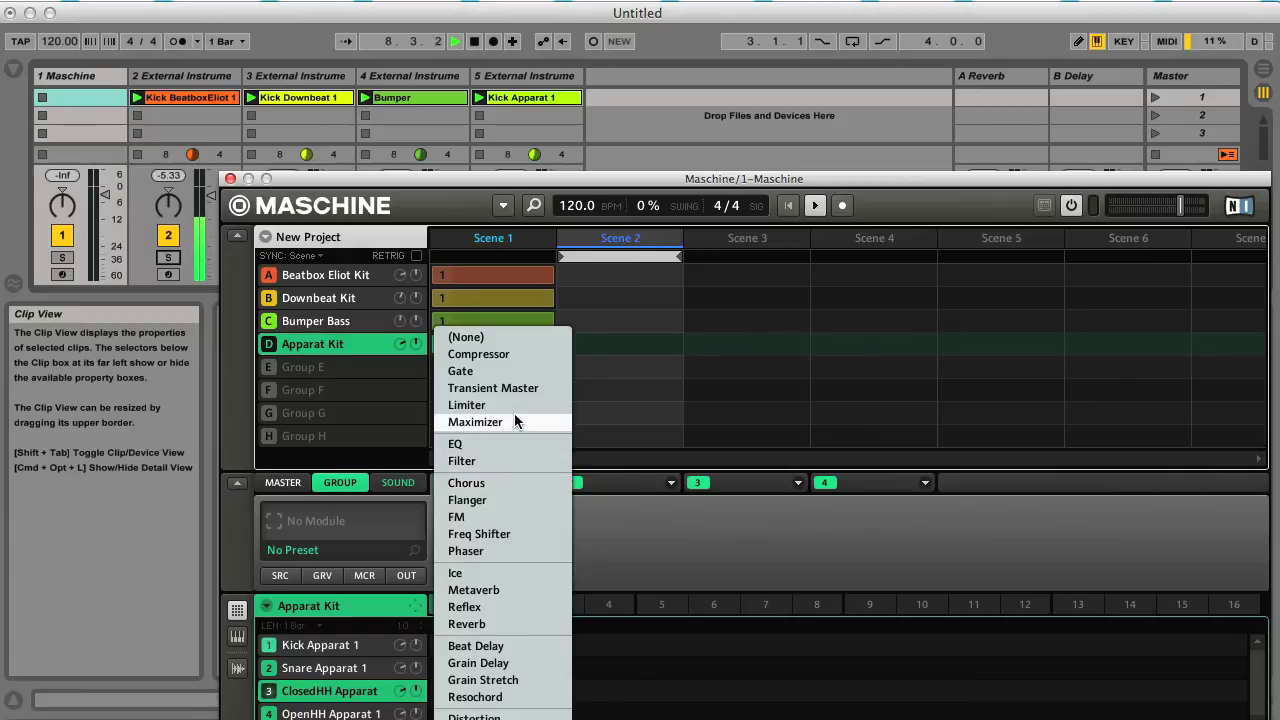
pyautogui.click(494, 354)
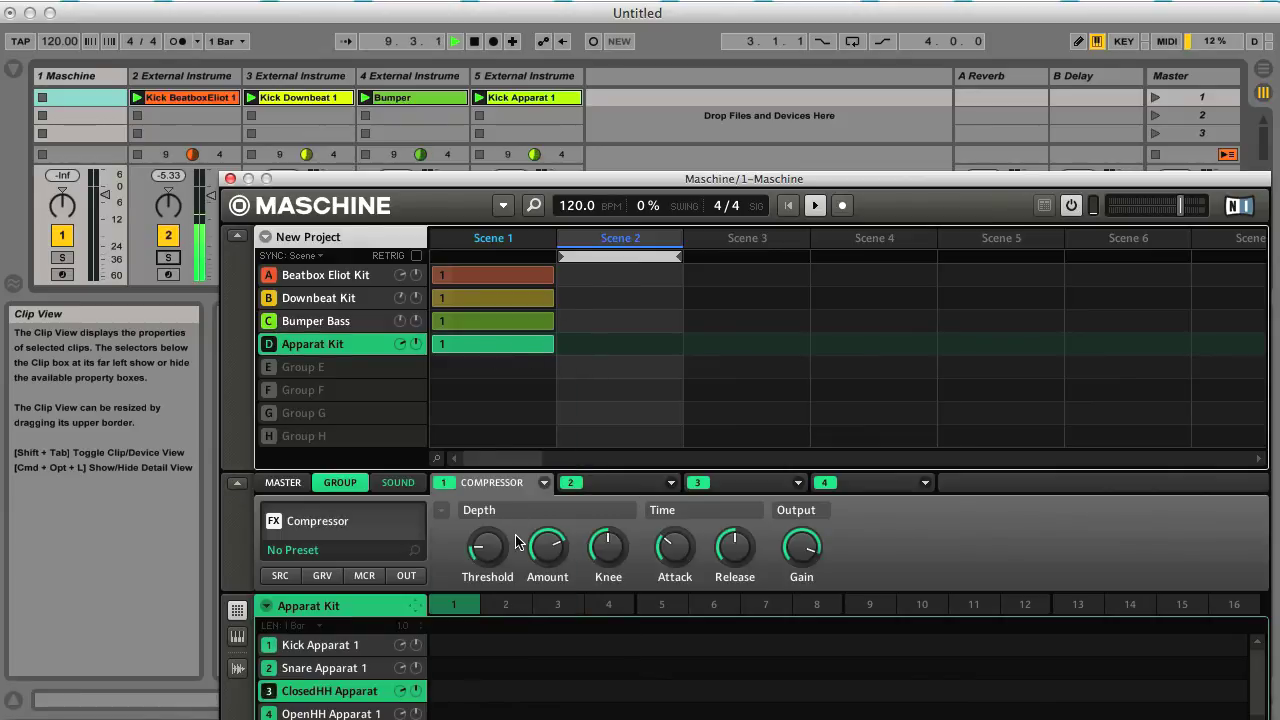
pyautogui.moveTo(742, 548)
pyautogui.moveTo(742, 548); pyautogui.dragTo(742, 572)
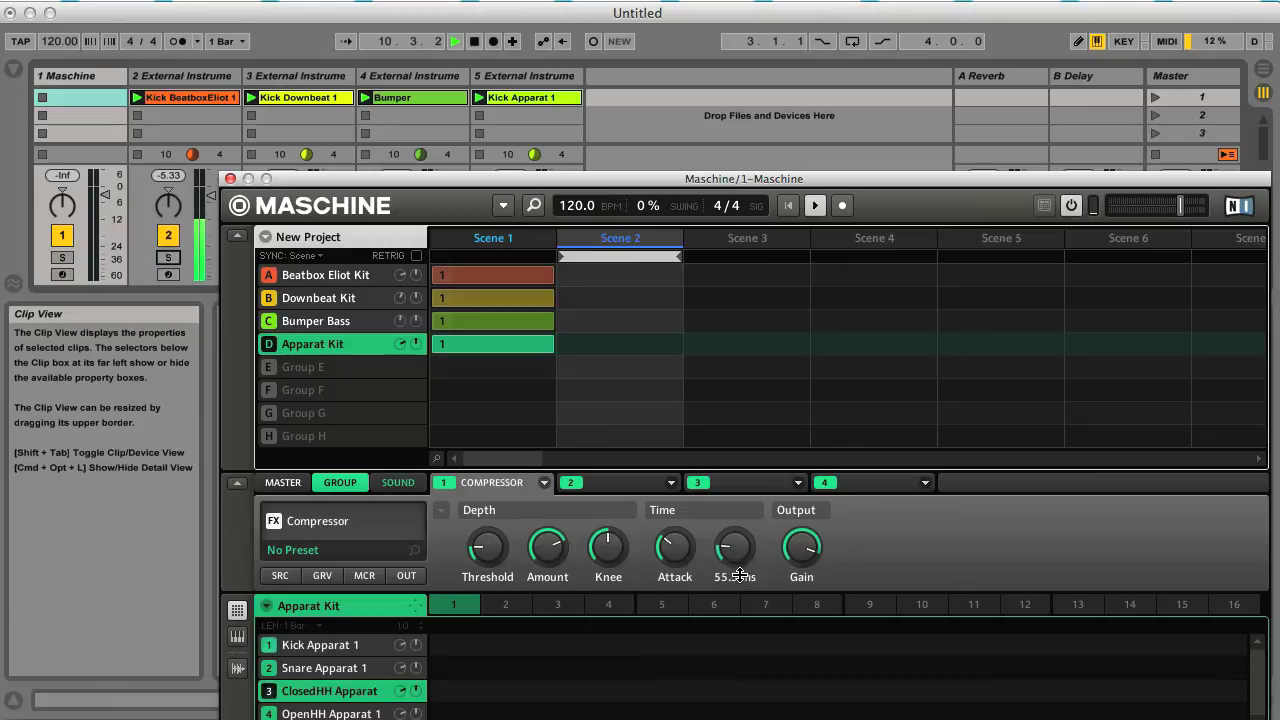
pyautogui.moveTo(557, 549)
# Step: Solo then unsolo the Apparat Kit group, and show the selected sound's effects
pyautogui.click(268, 346)
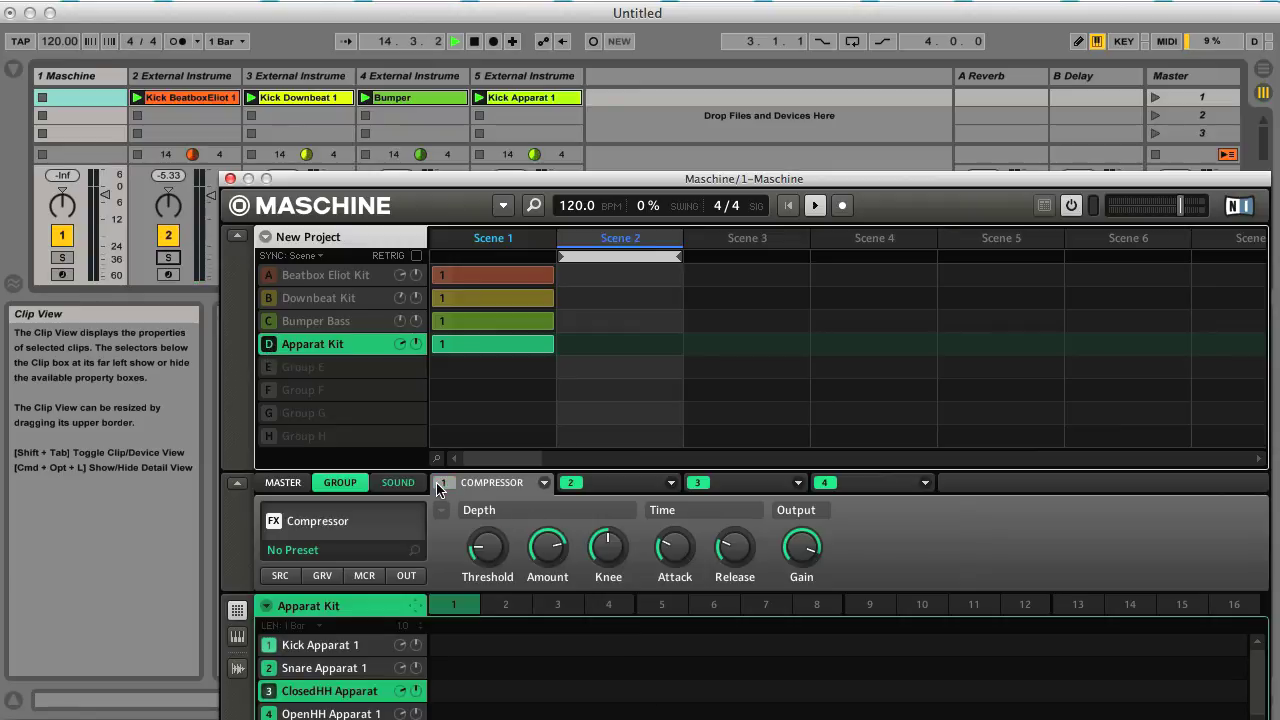
pyautogui.click(268, 346)
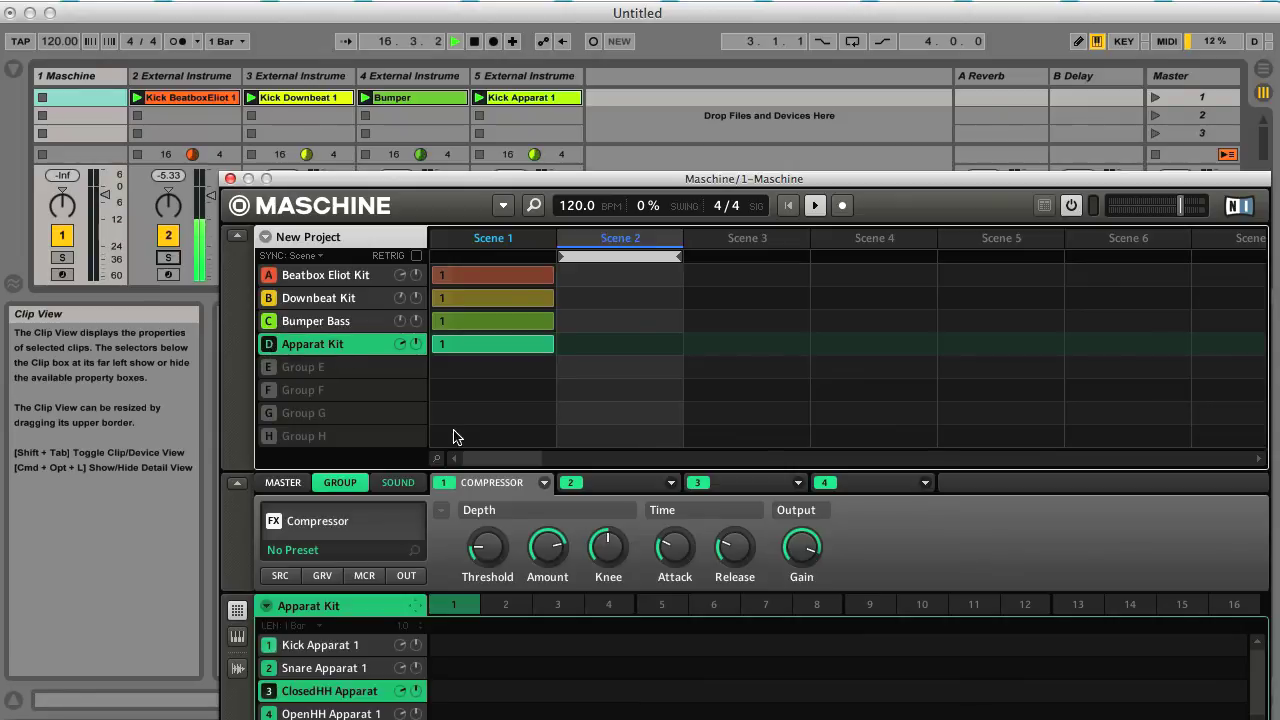
pyautogui.click(399, 482)
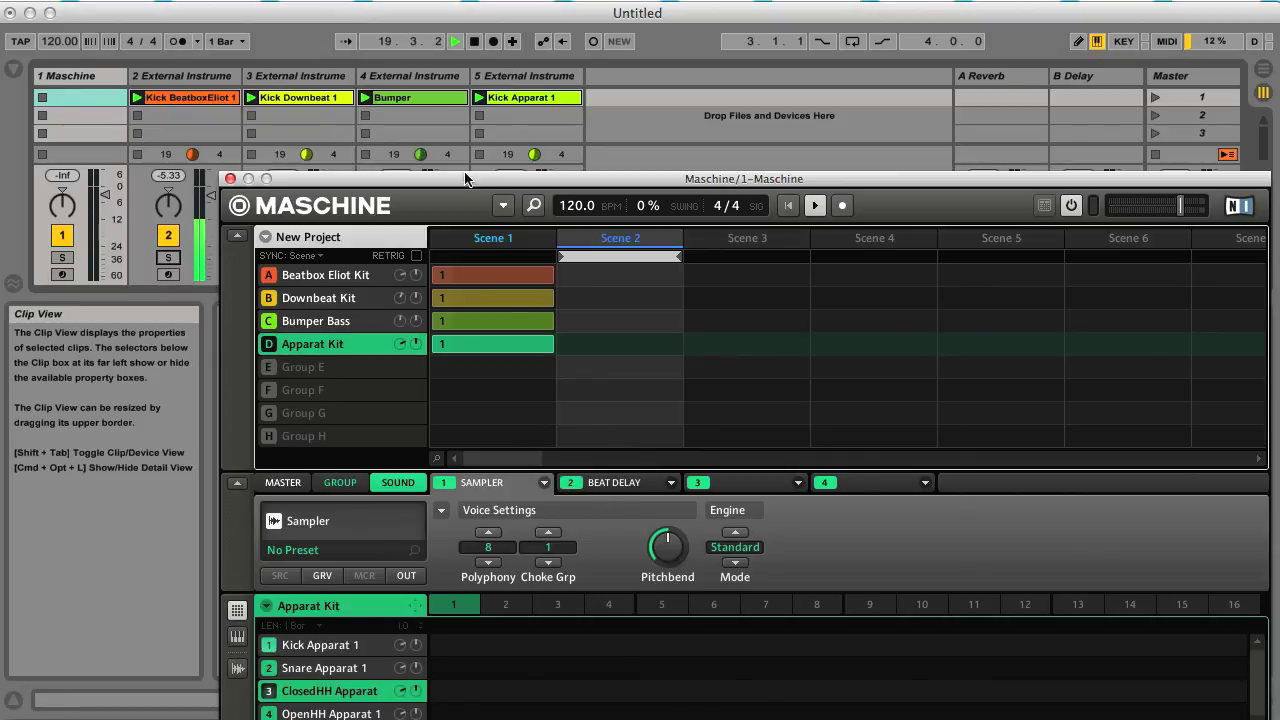
# Step: Move the Maschine plug-in window slightly up and to the left
pyautogui.moveTo(457, 182); pyautogui.dragTo(436, 130)
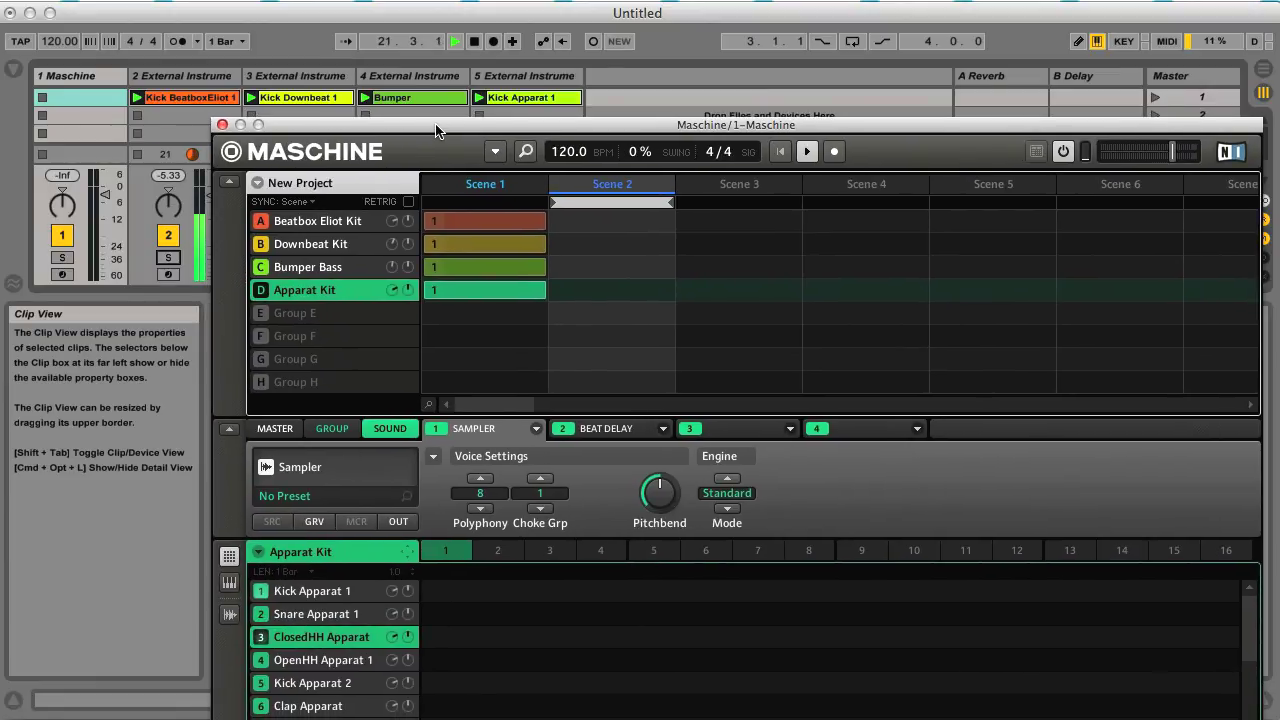